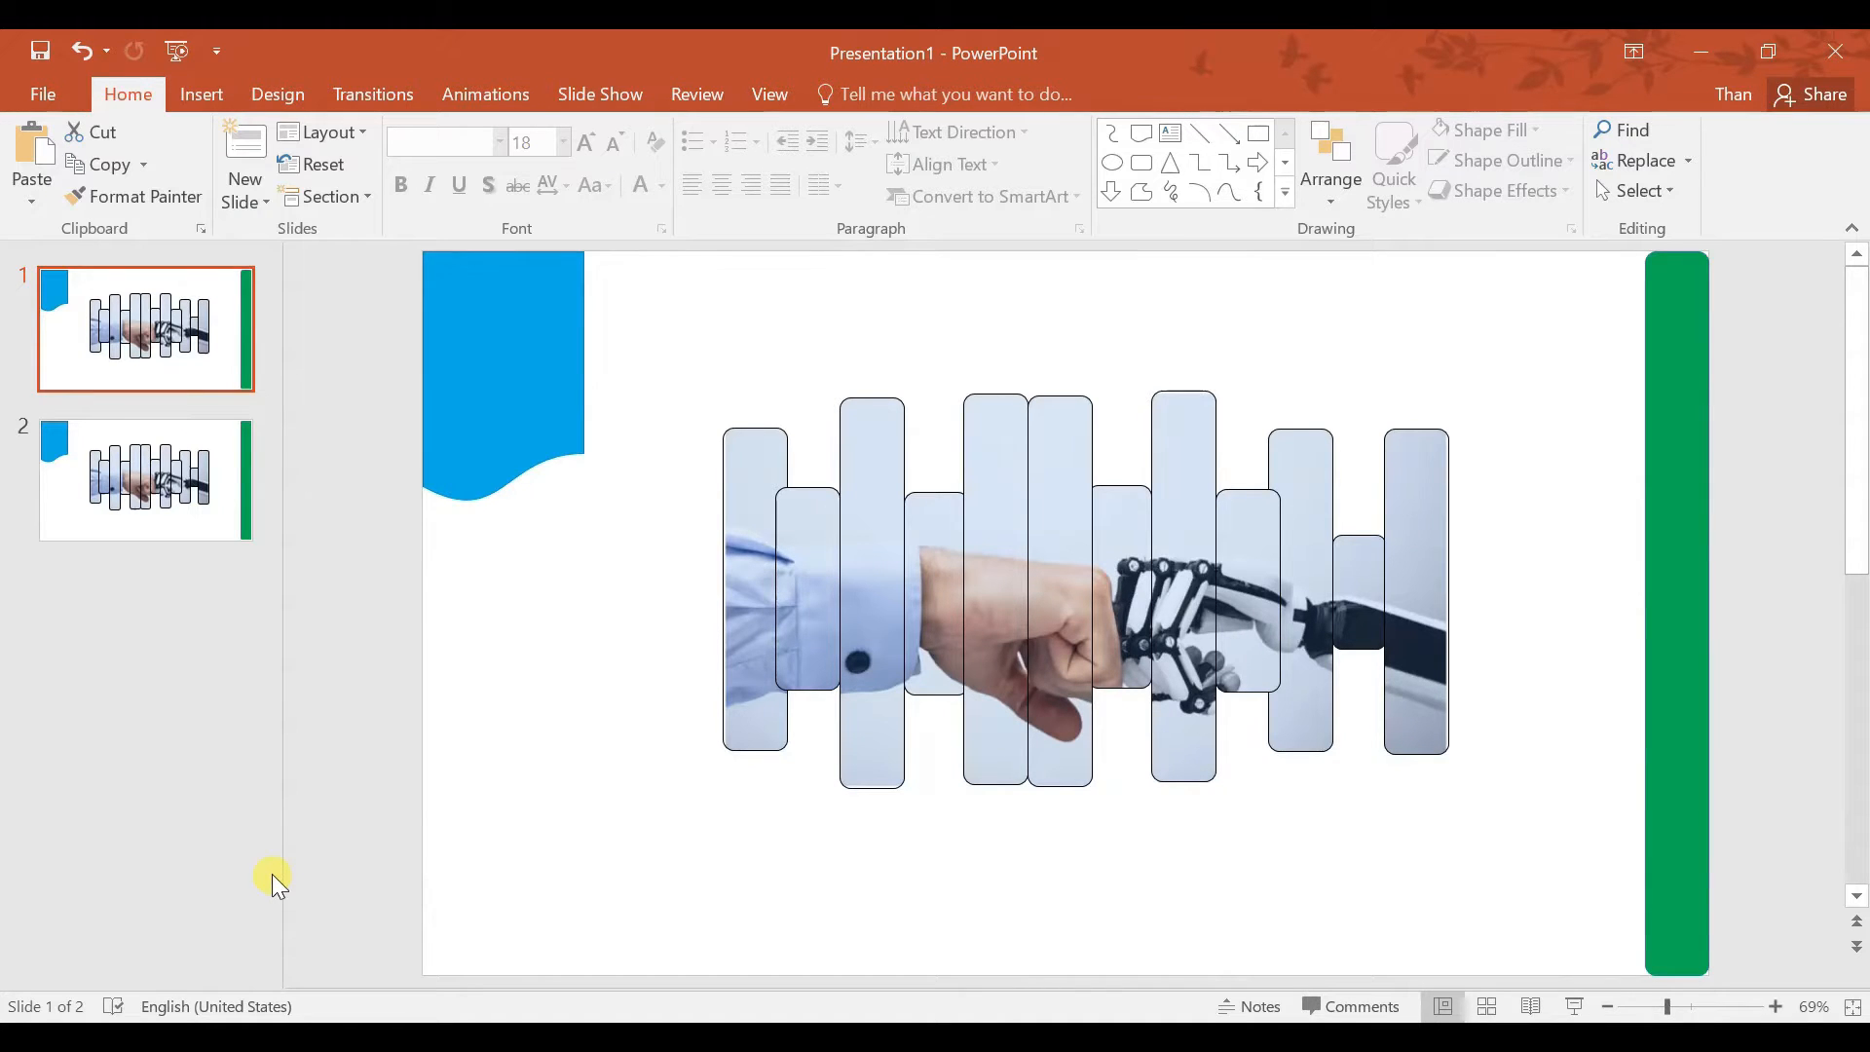
left_click(276, 94)
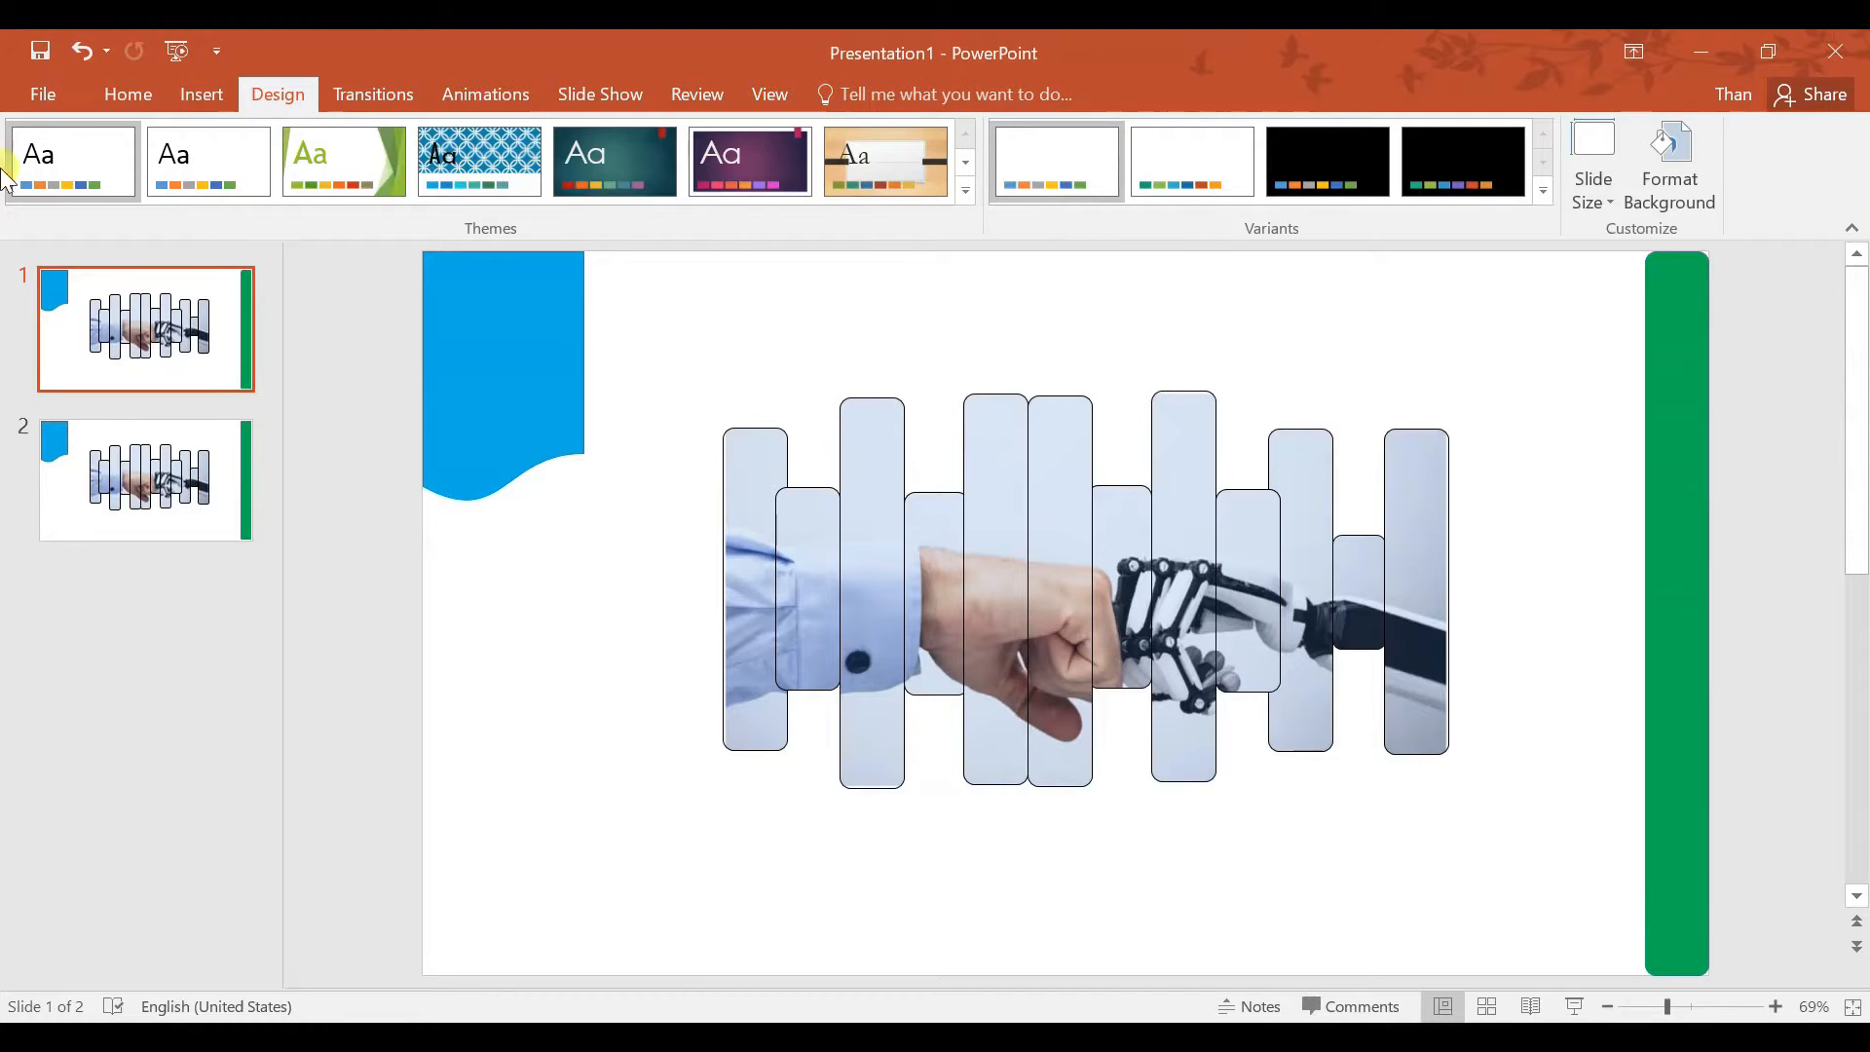
left_click(115, 95)
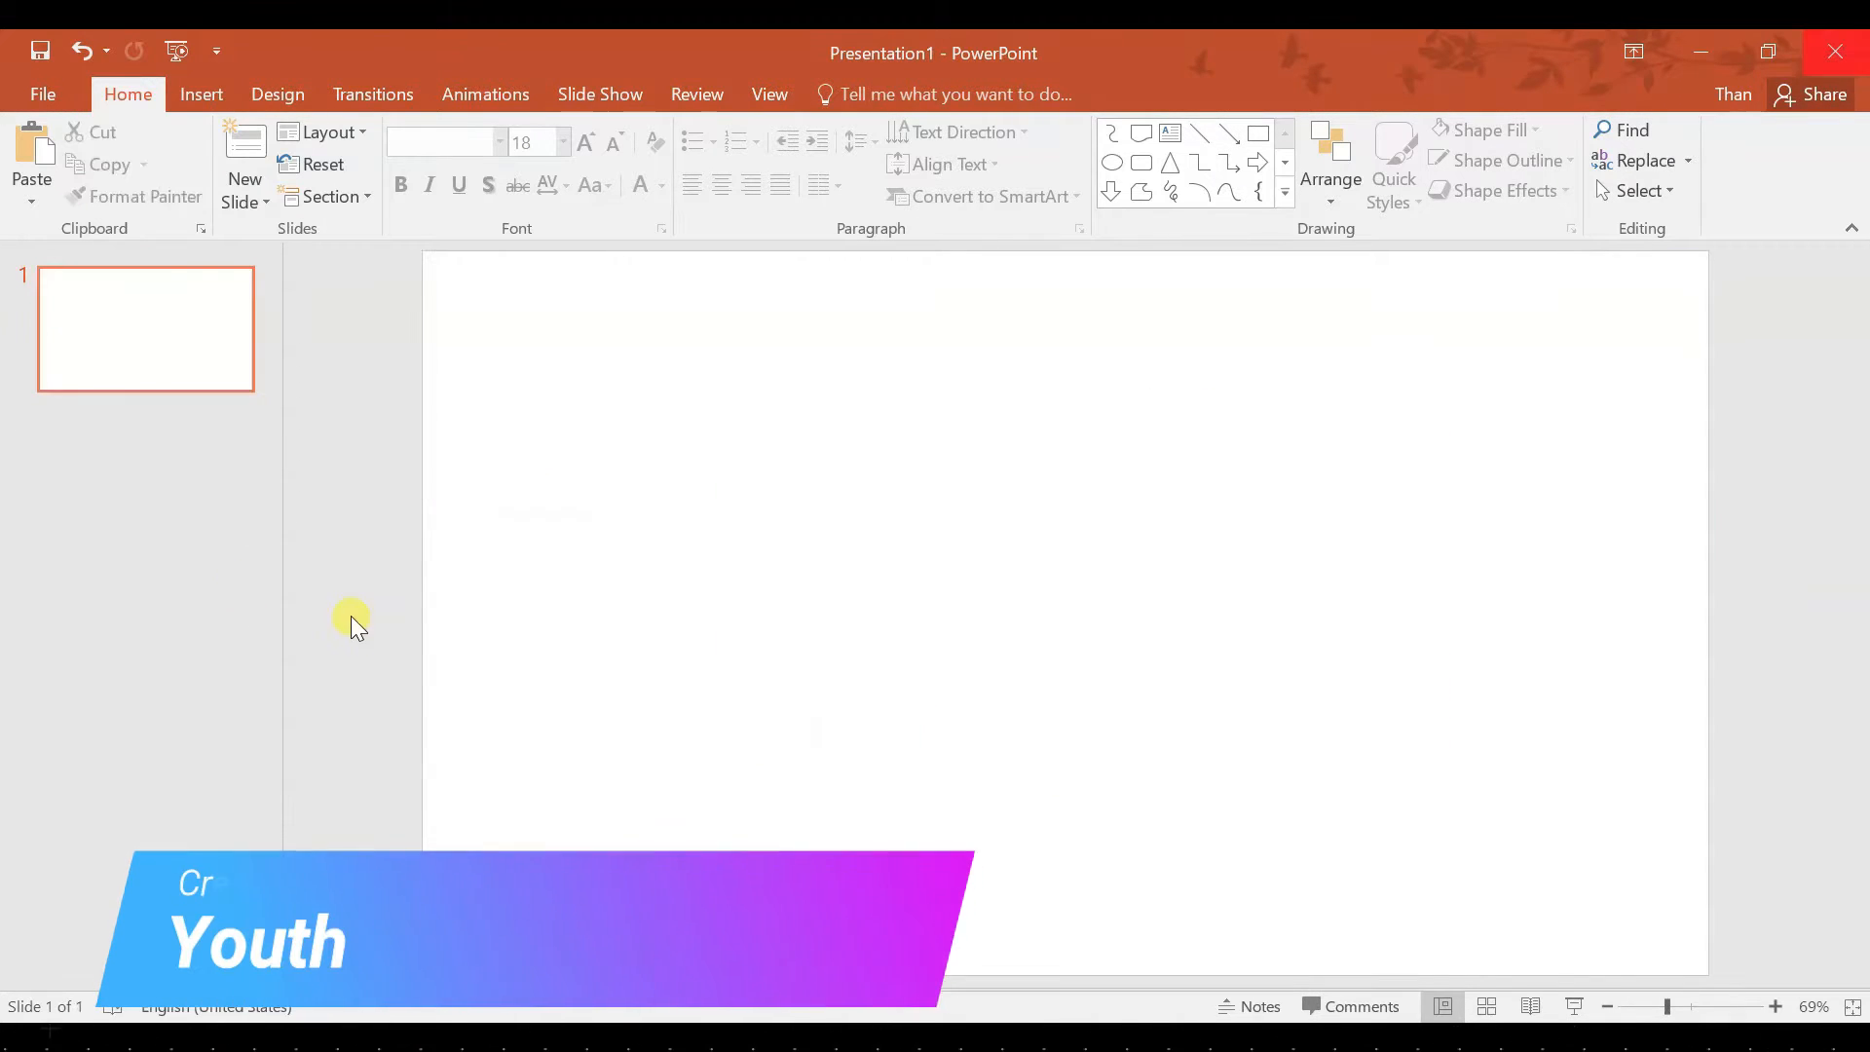
left_click(267, 201)
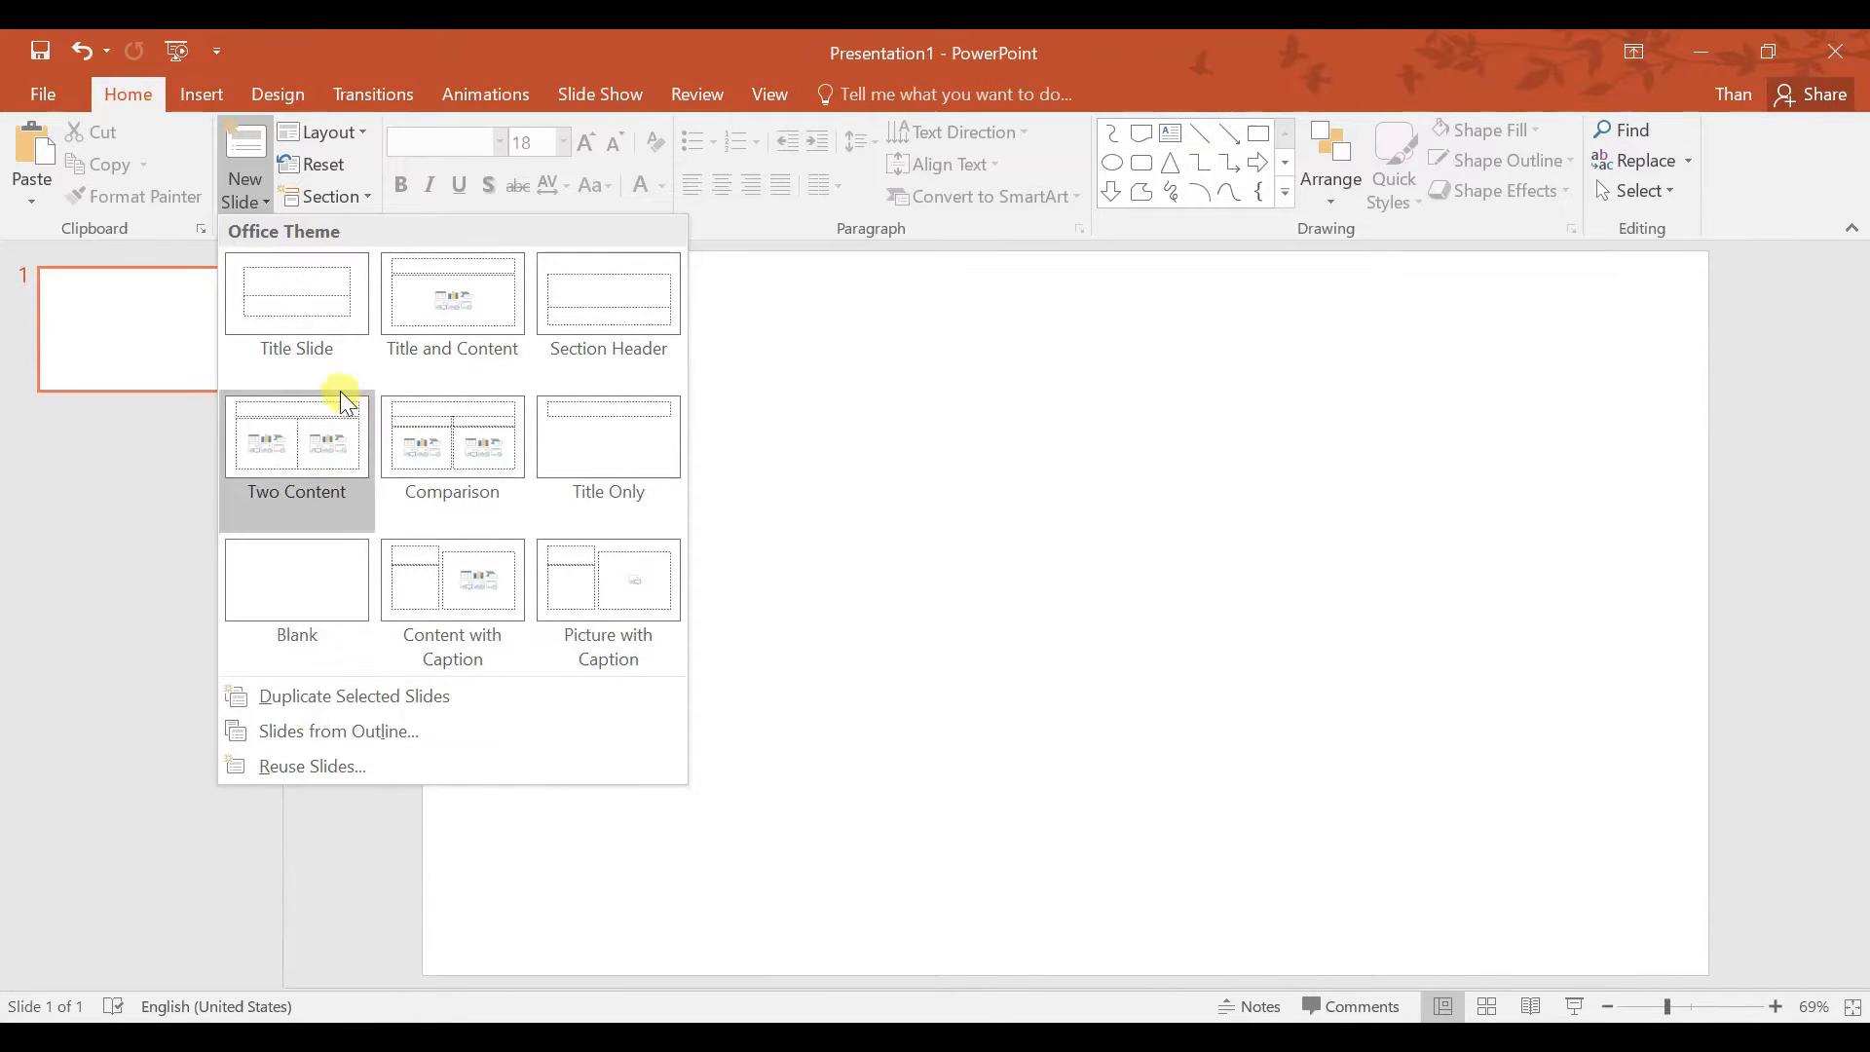
left_click(117, 429)
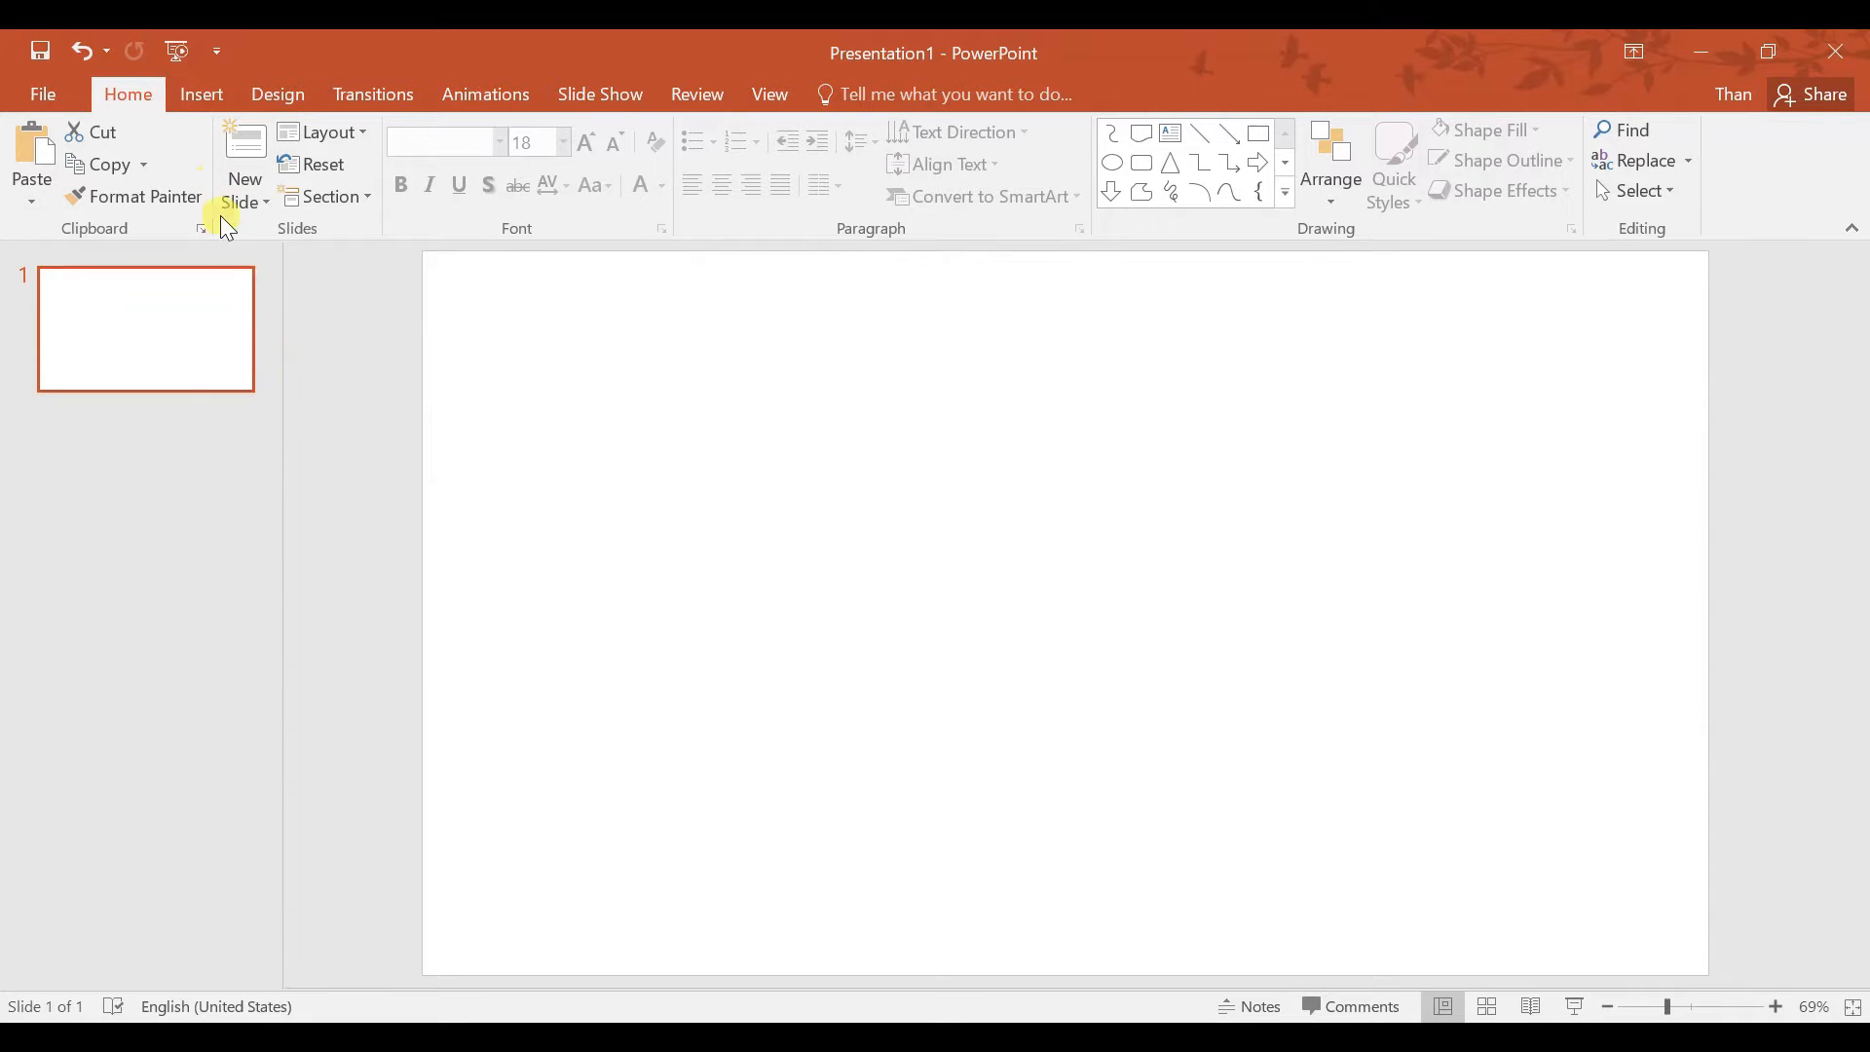
- Try the white theme with green angular edges on the blank slide and undo it
left_click(294, 103)
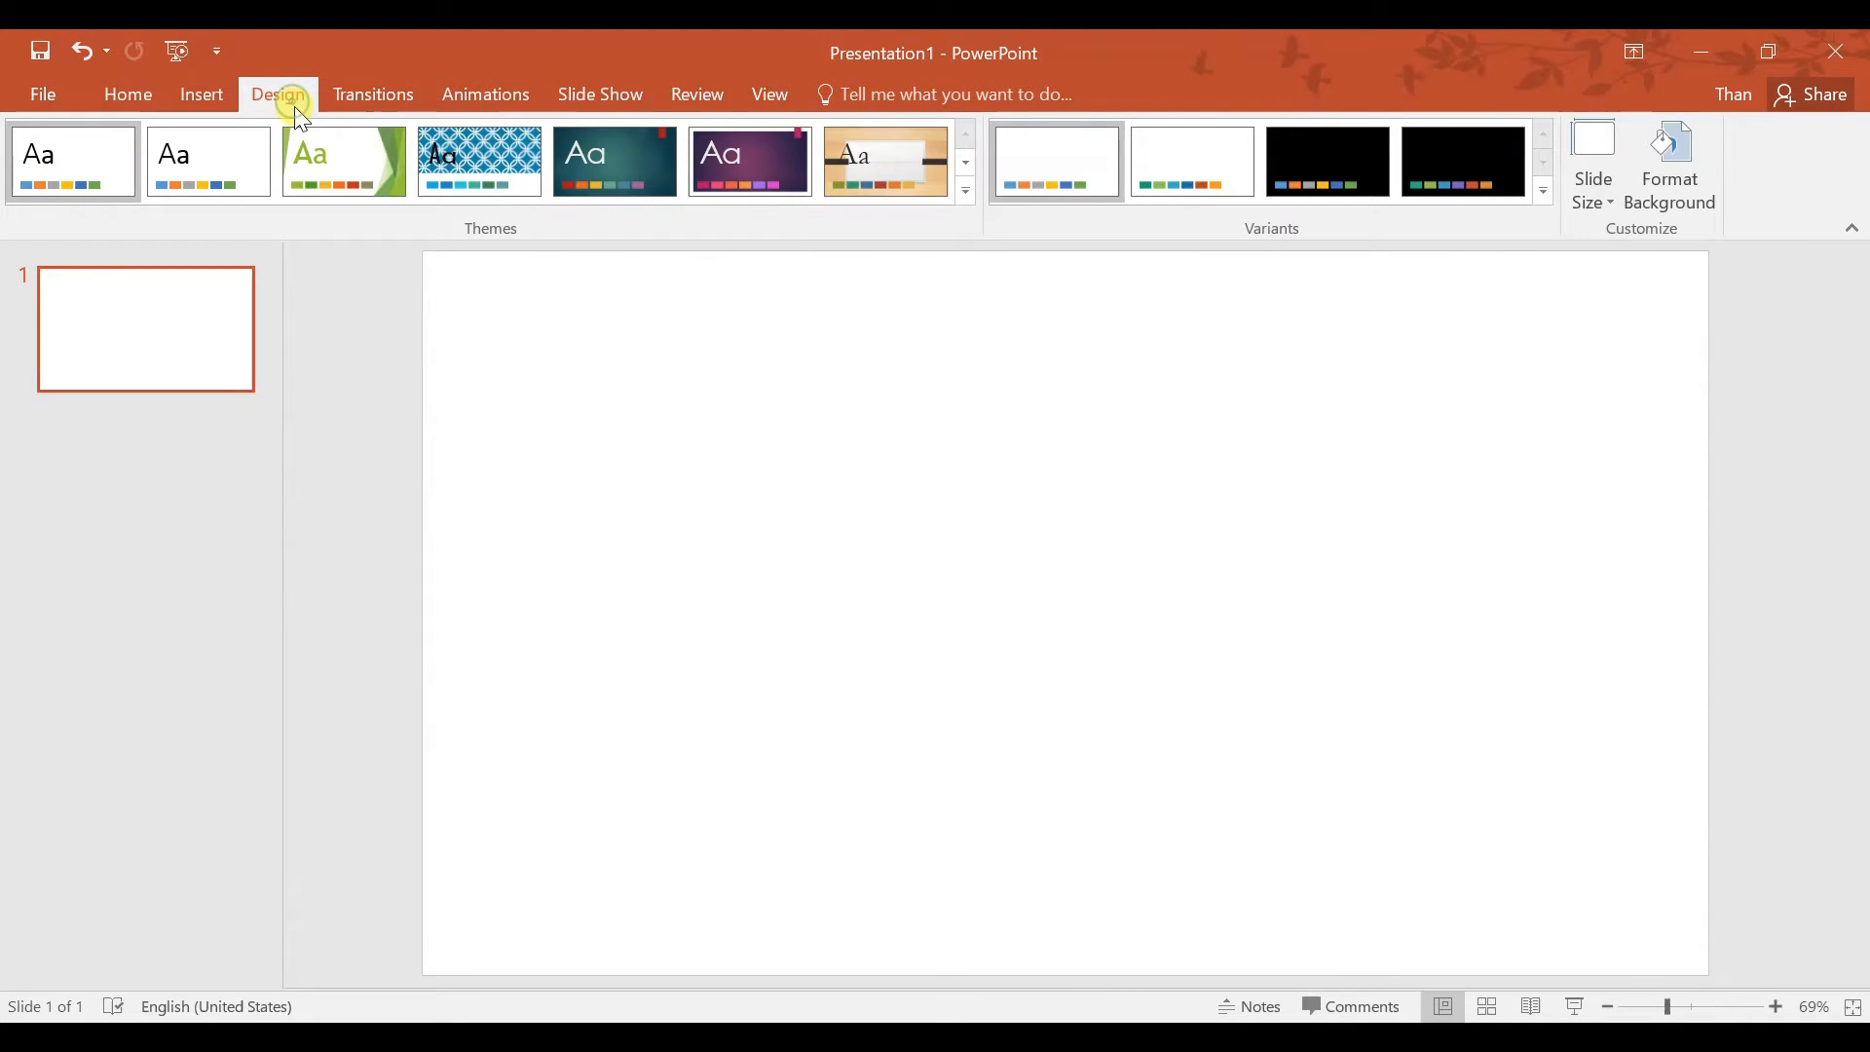
left_click(343, 156)
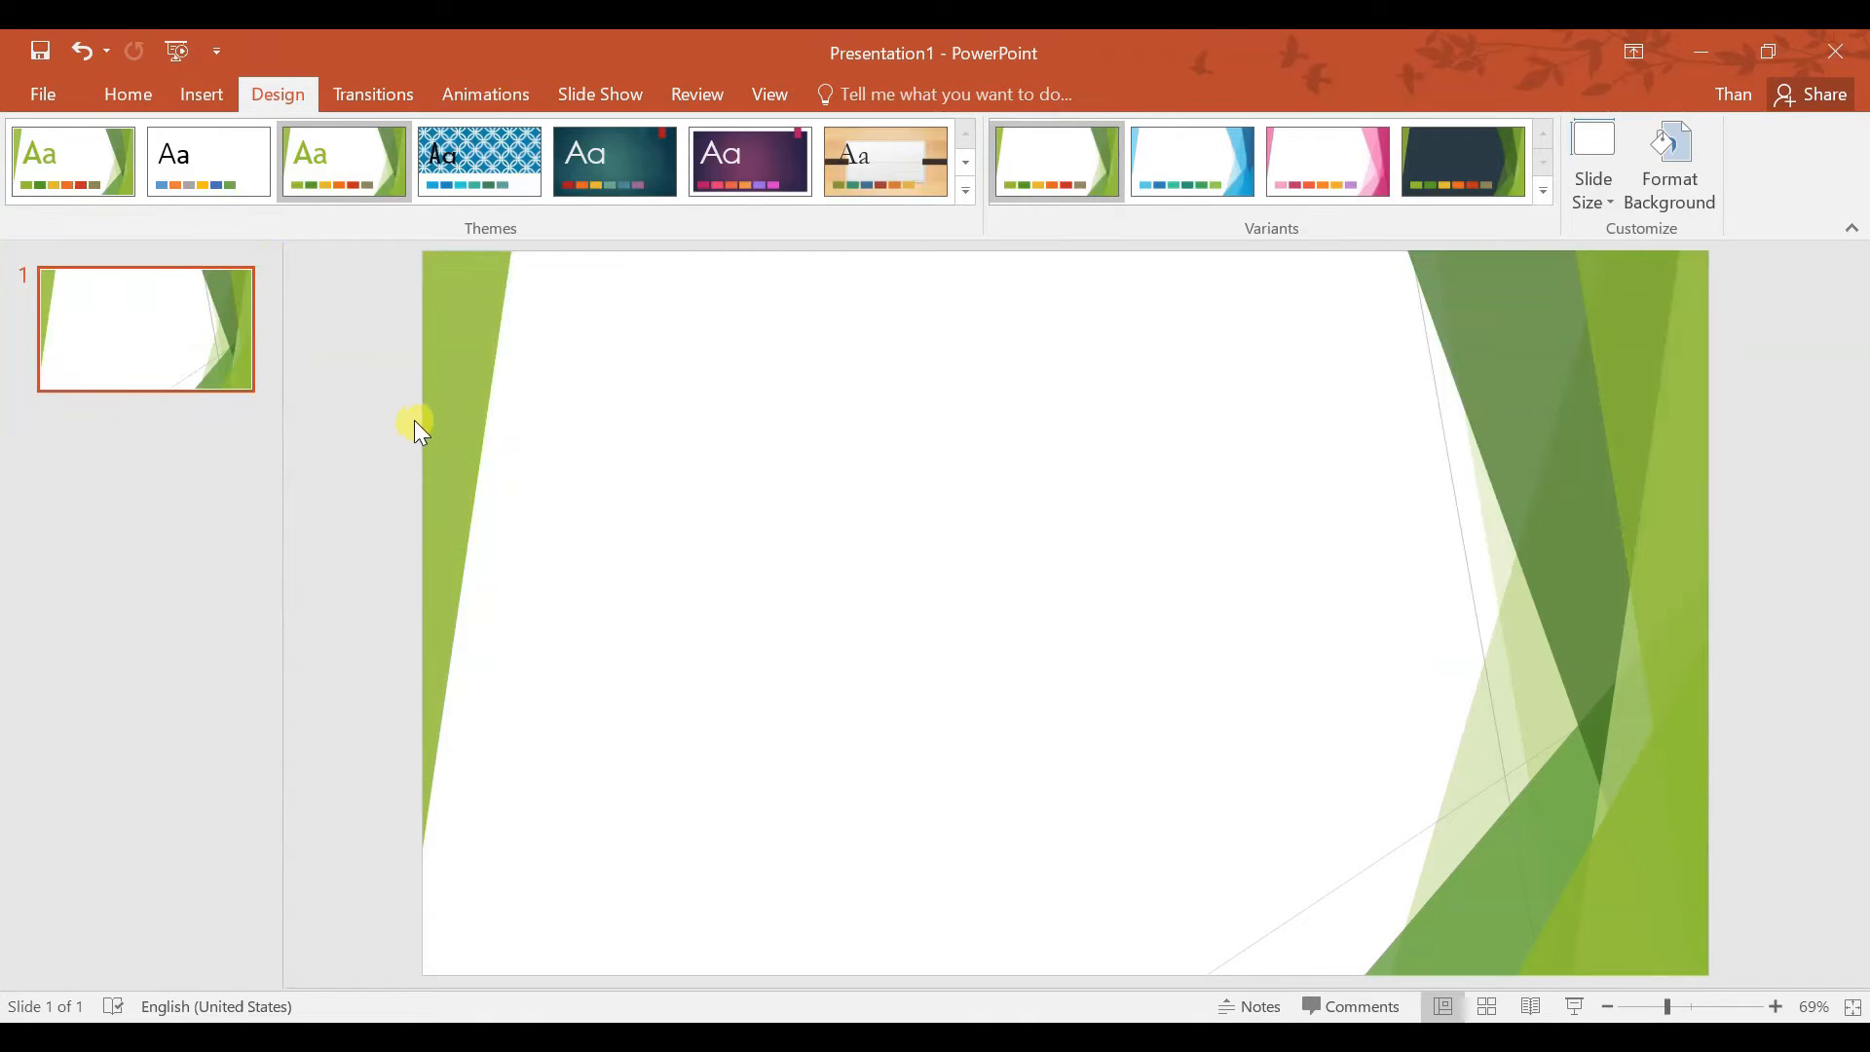
key("ctrl+z")
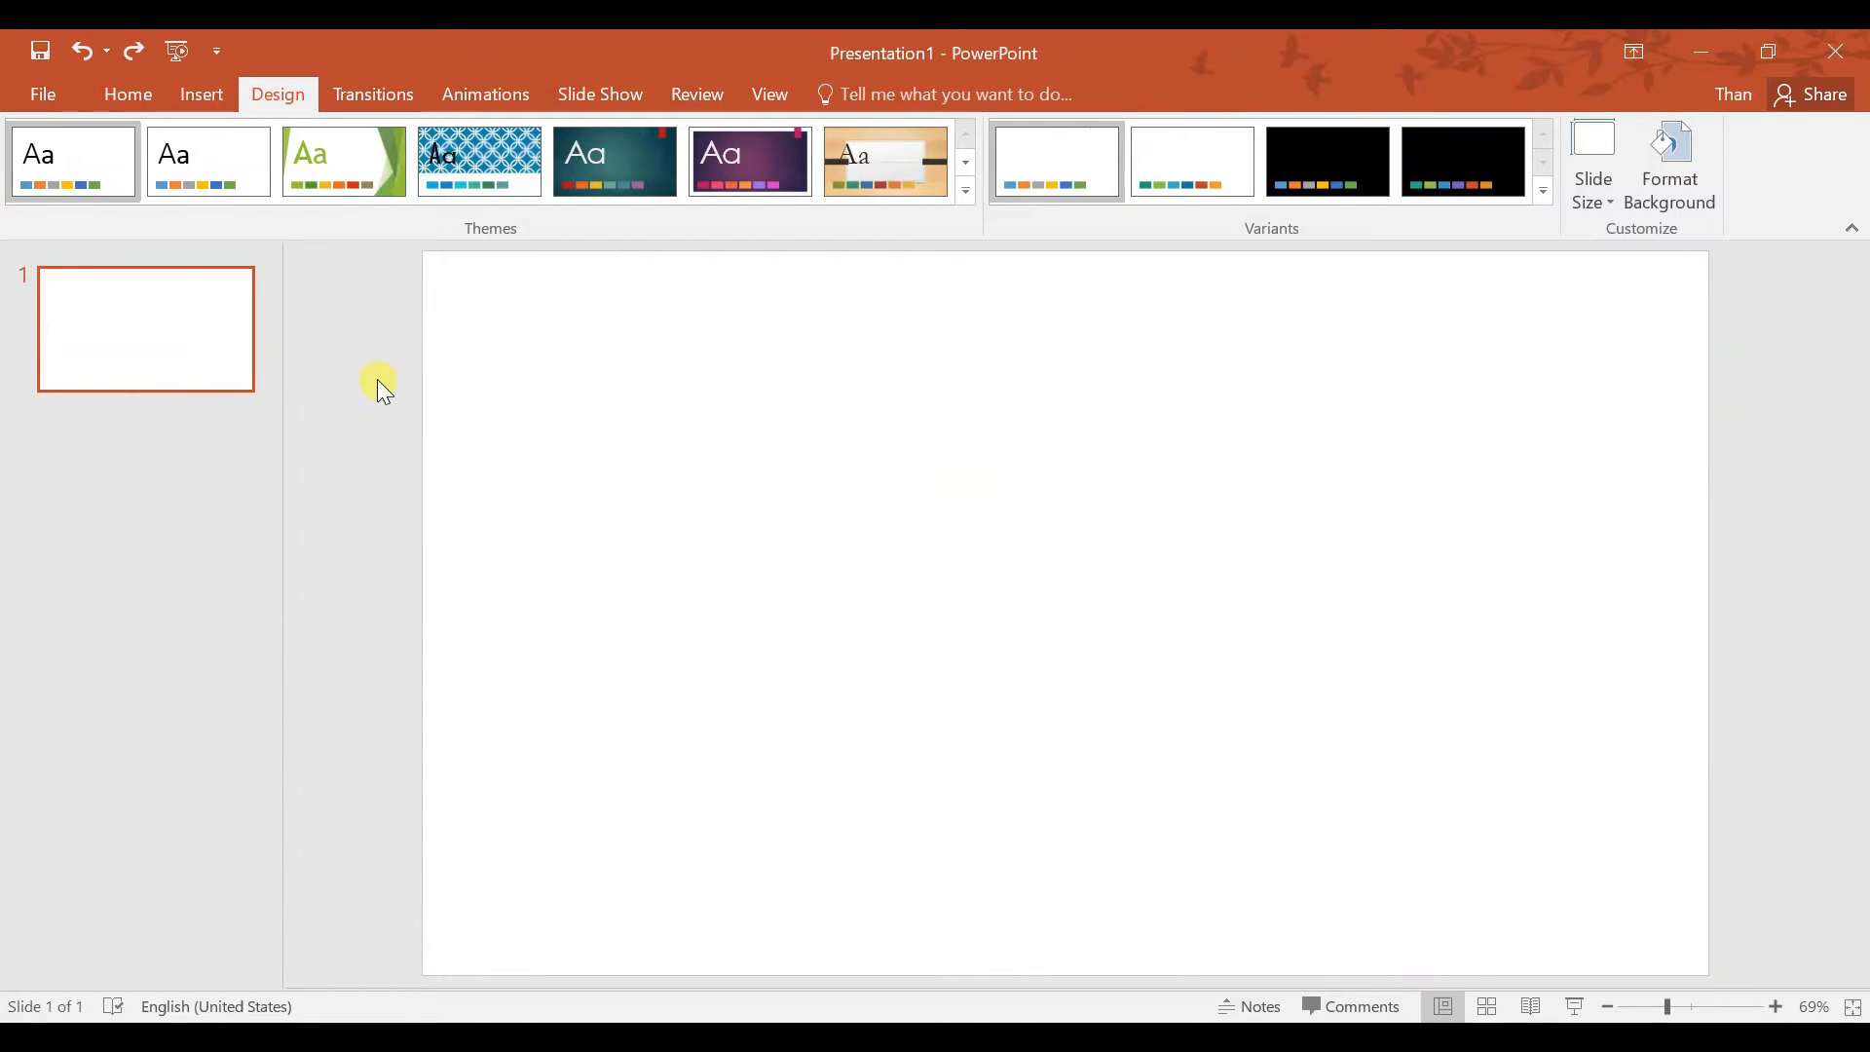
- Draw a Flowchart: Document shape about 2.37" high and 1.44" wide in the slide's upper-left corner
left_click(191, 94)
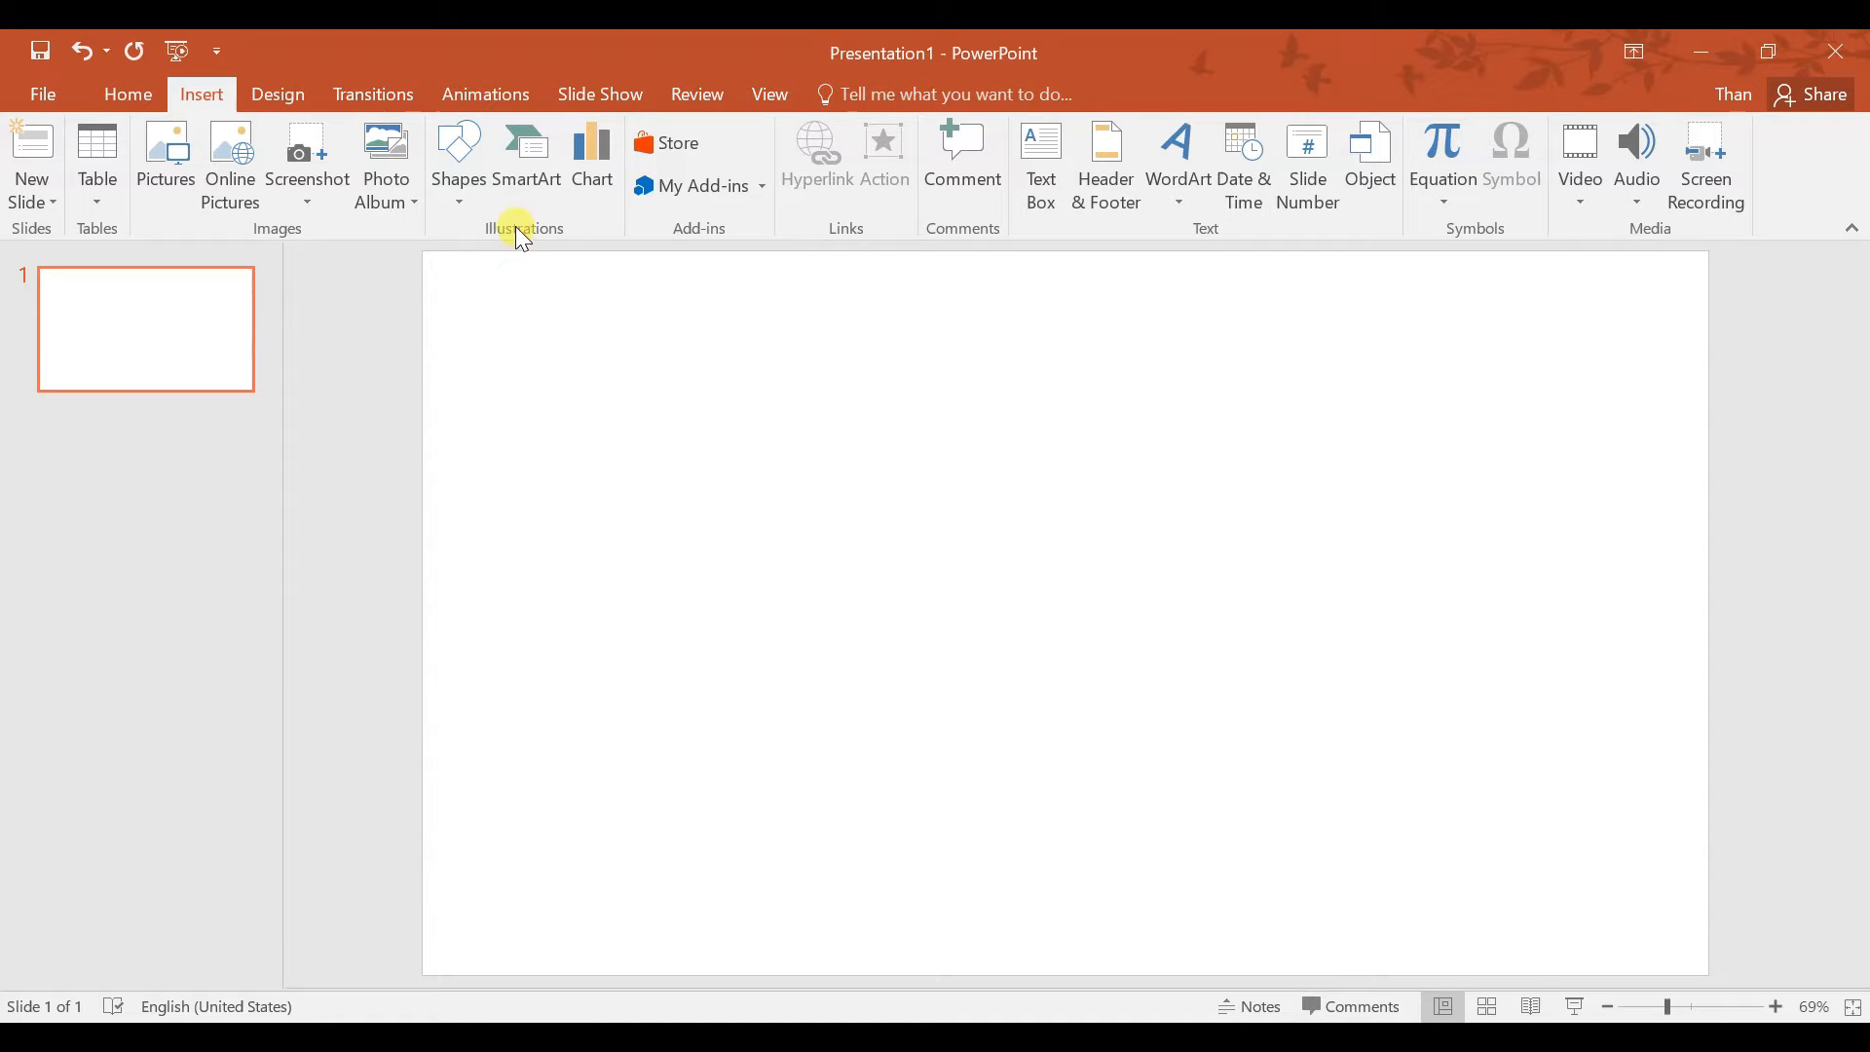
left_click(458, 199)
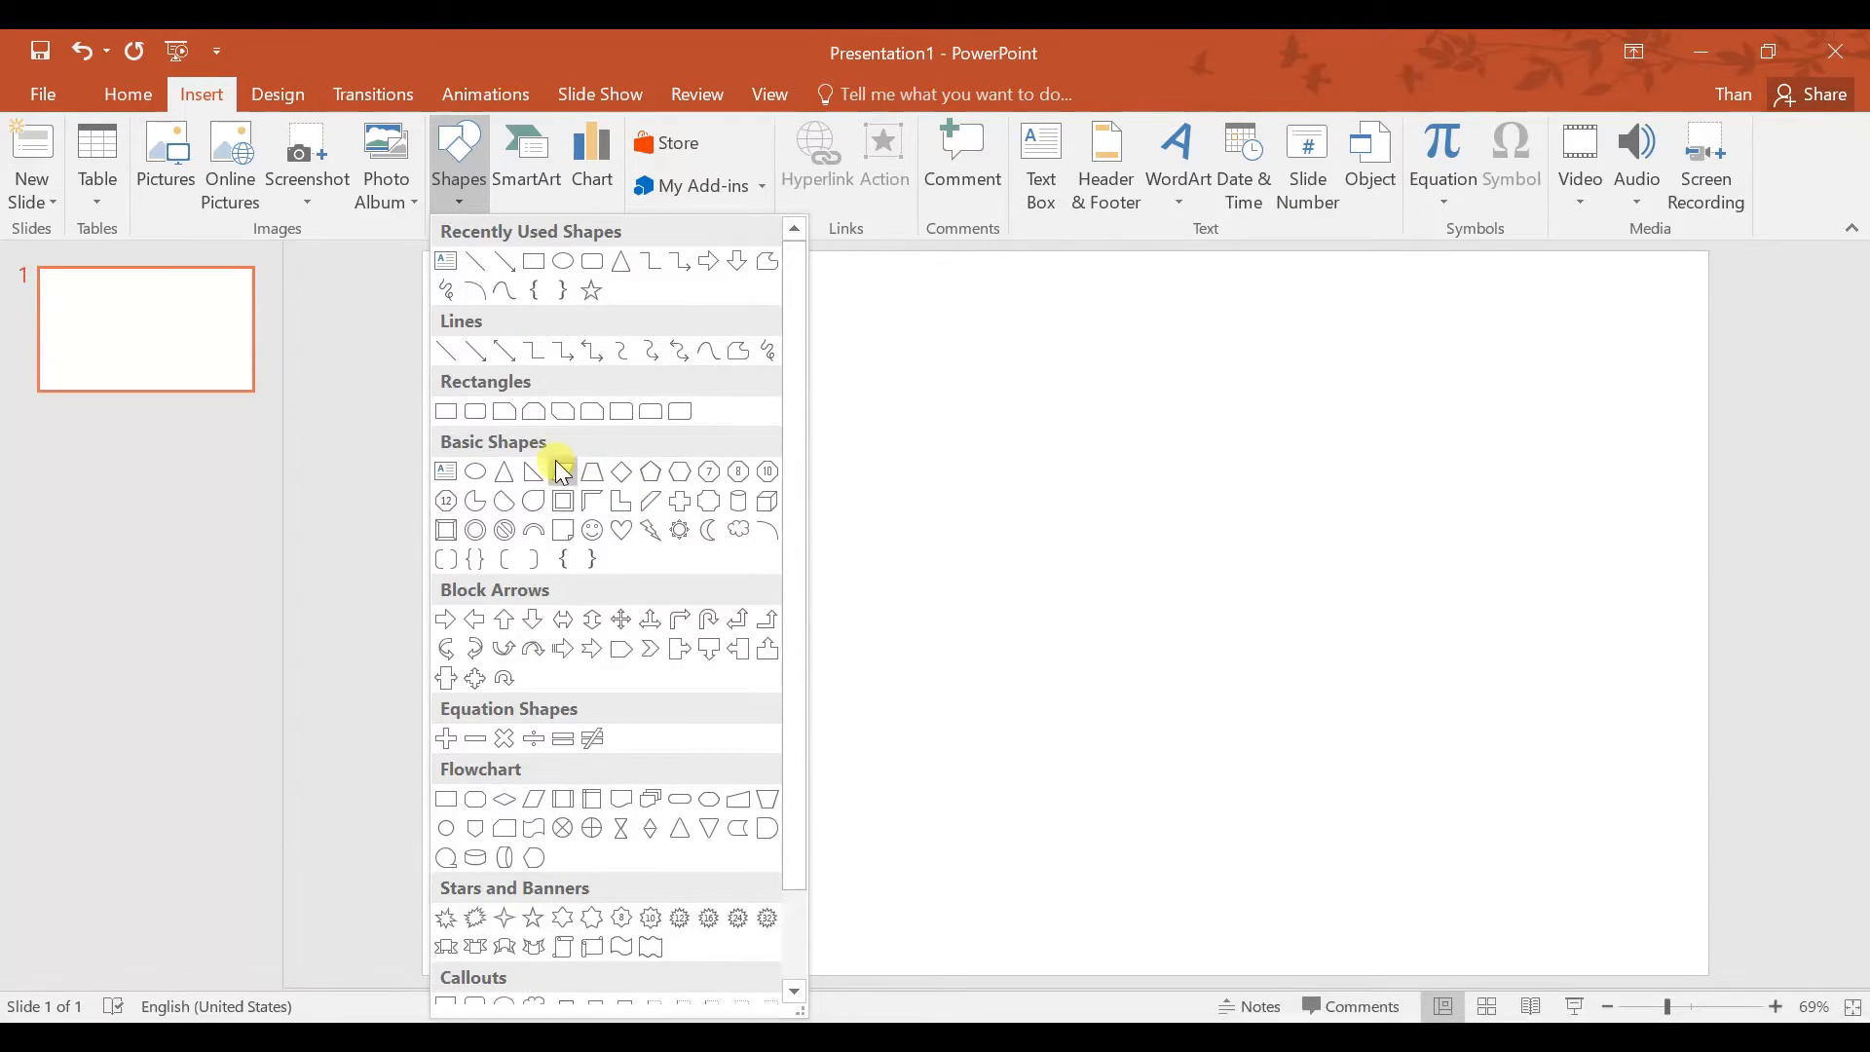
left_click(477, 412)
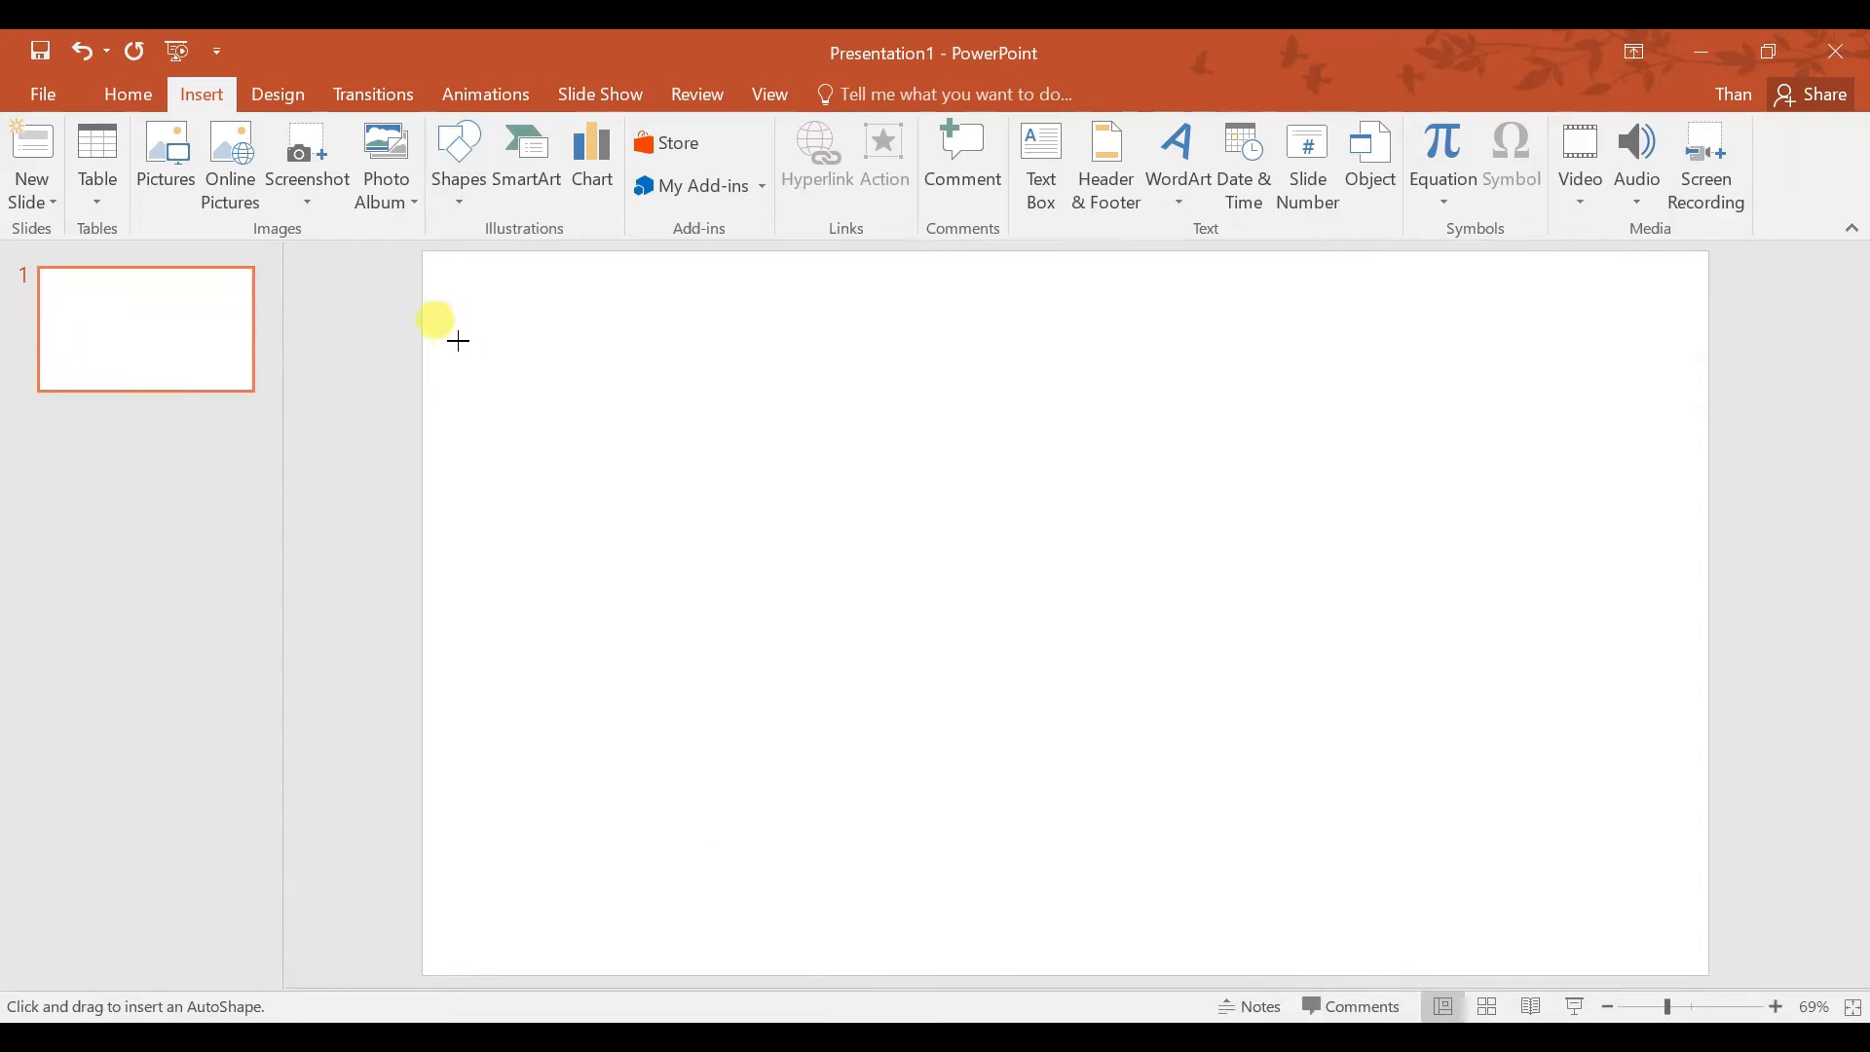
left_click(453, 206)
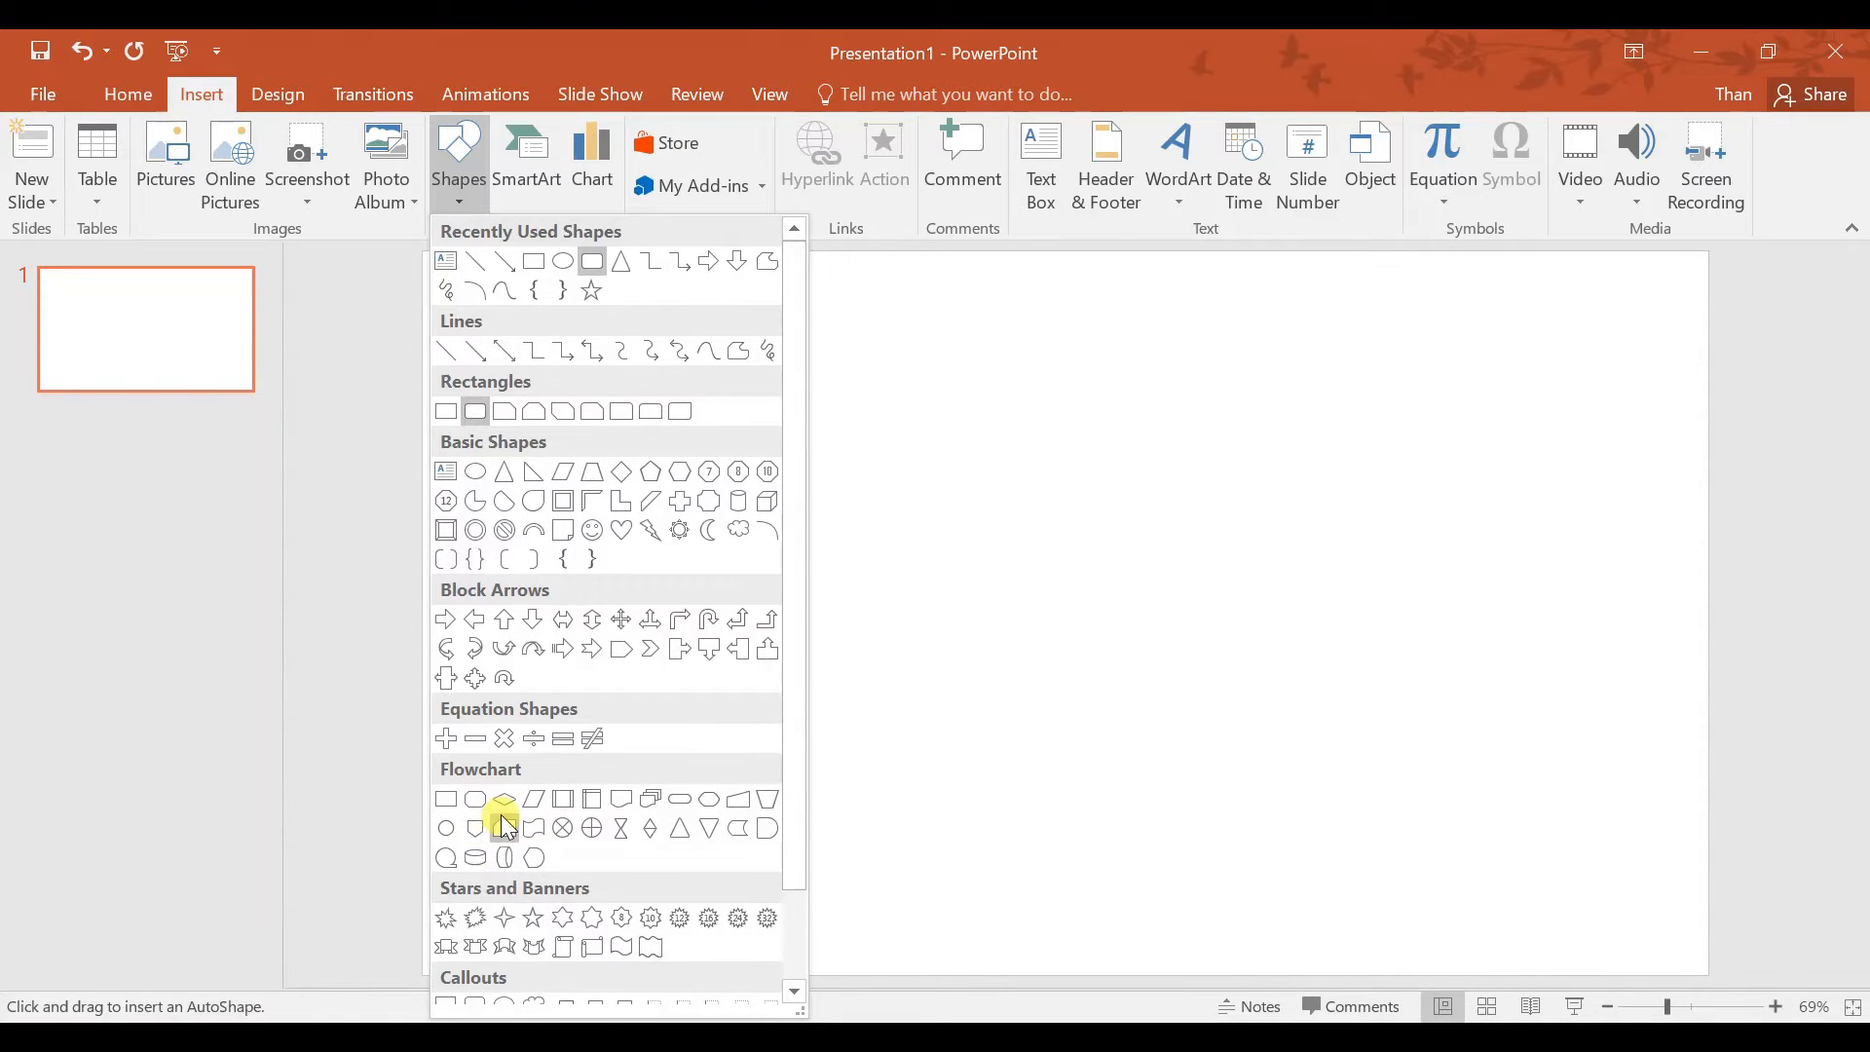
left_click(631, 809)
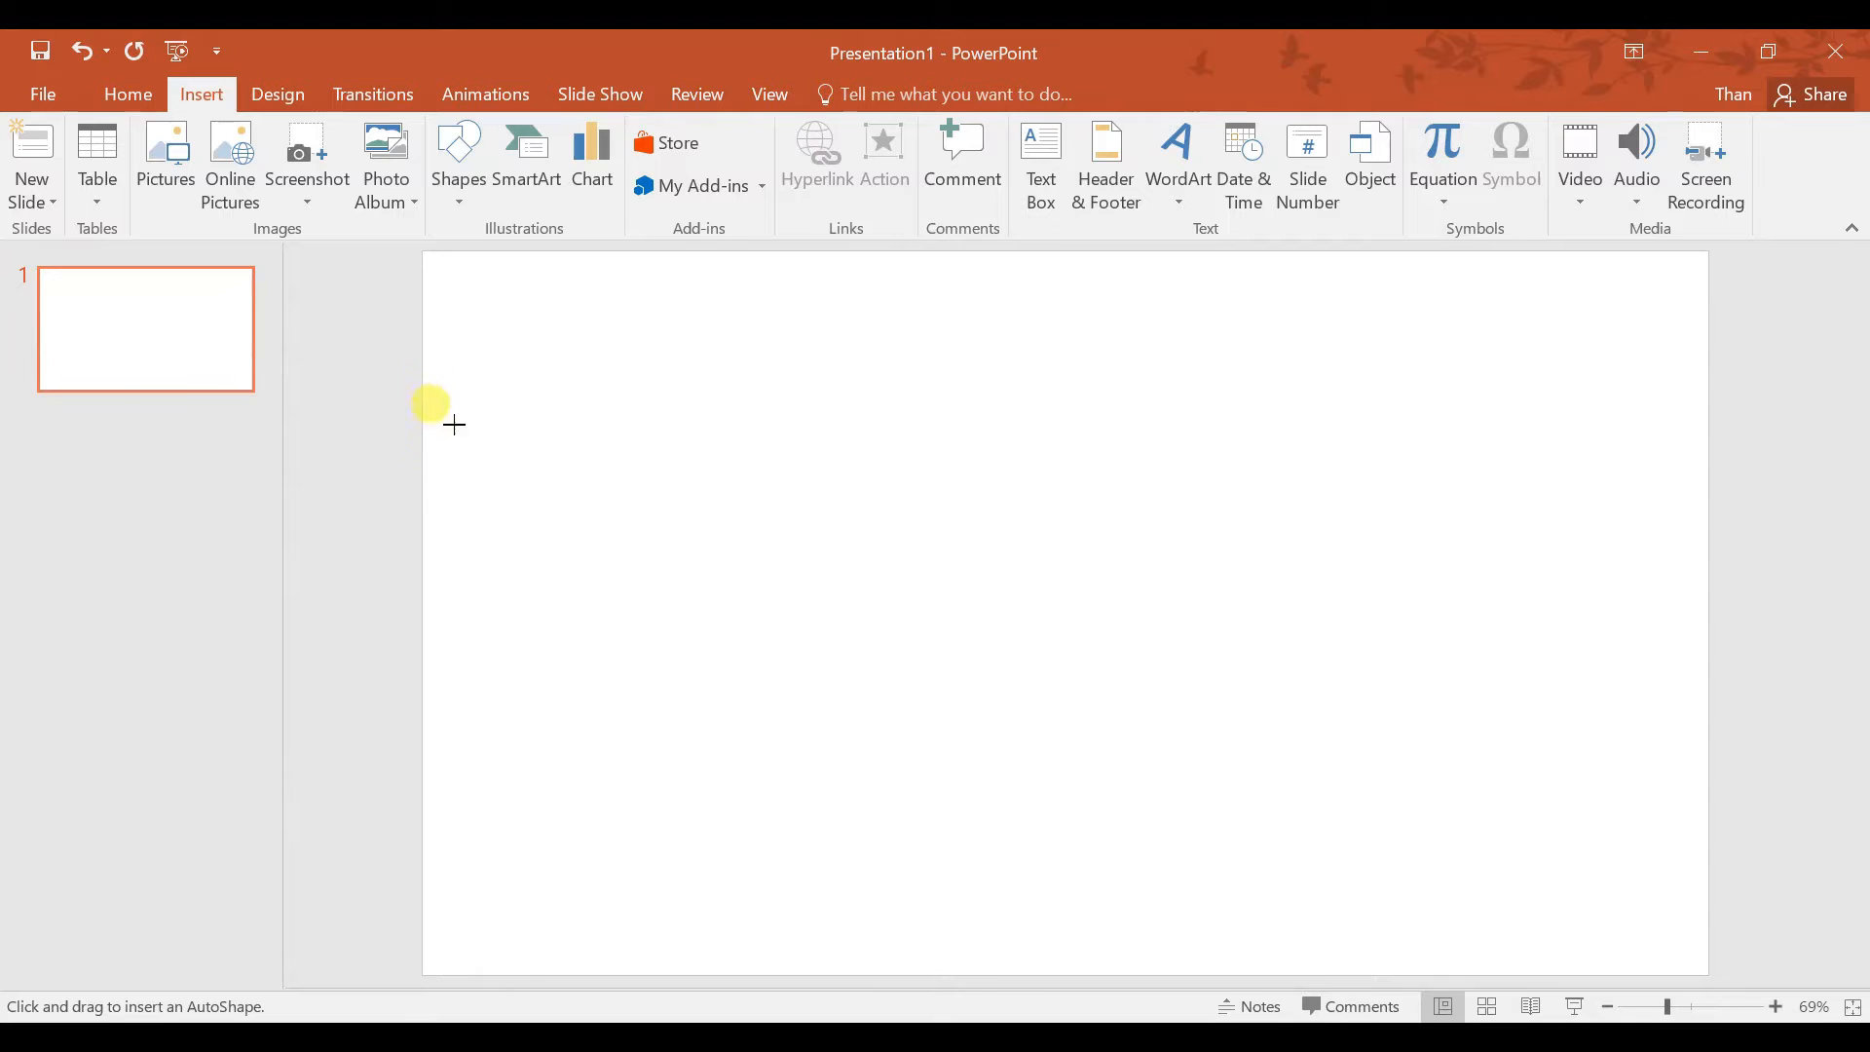
left_click_drag(426, 254, 563, 483)
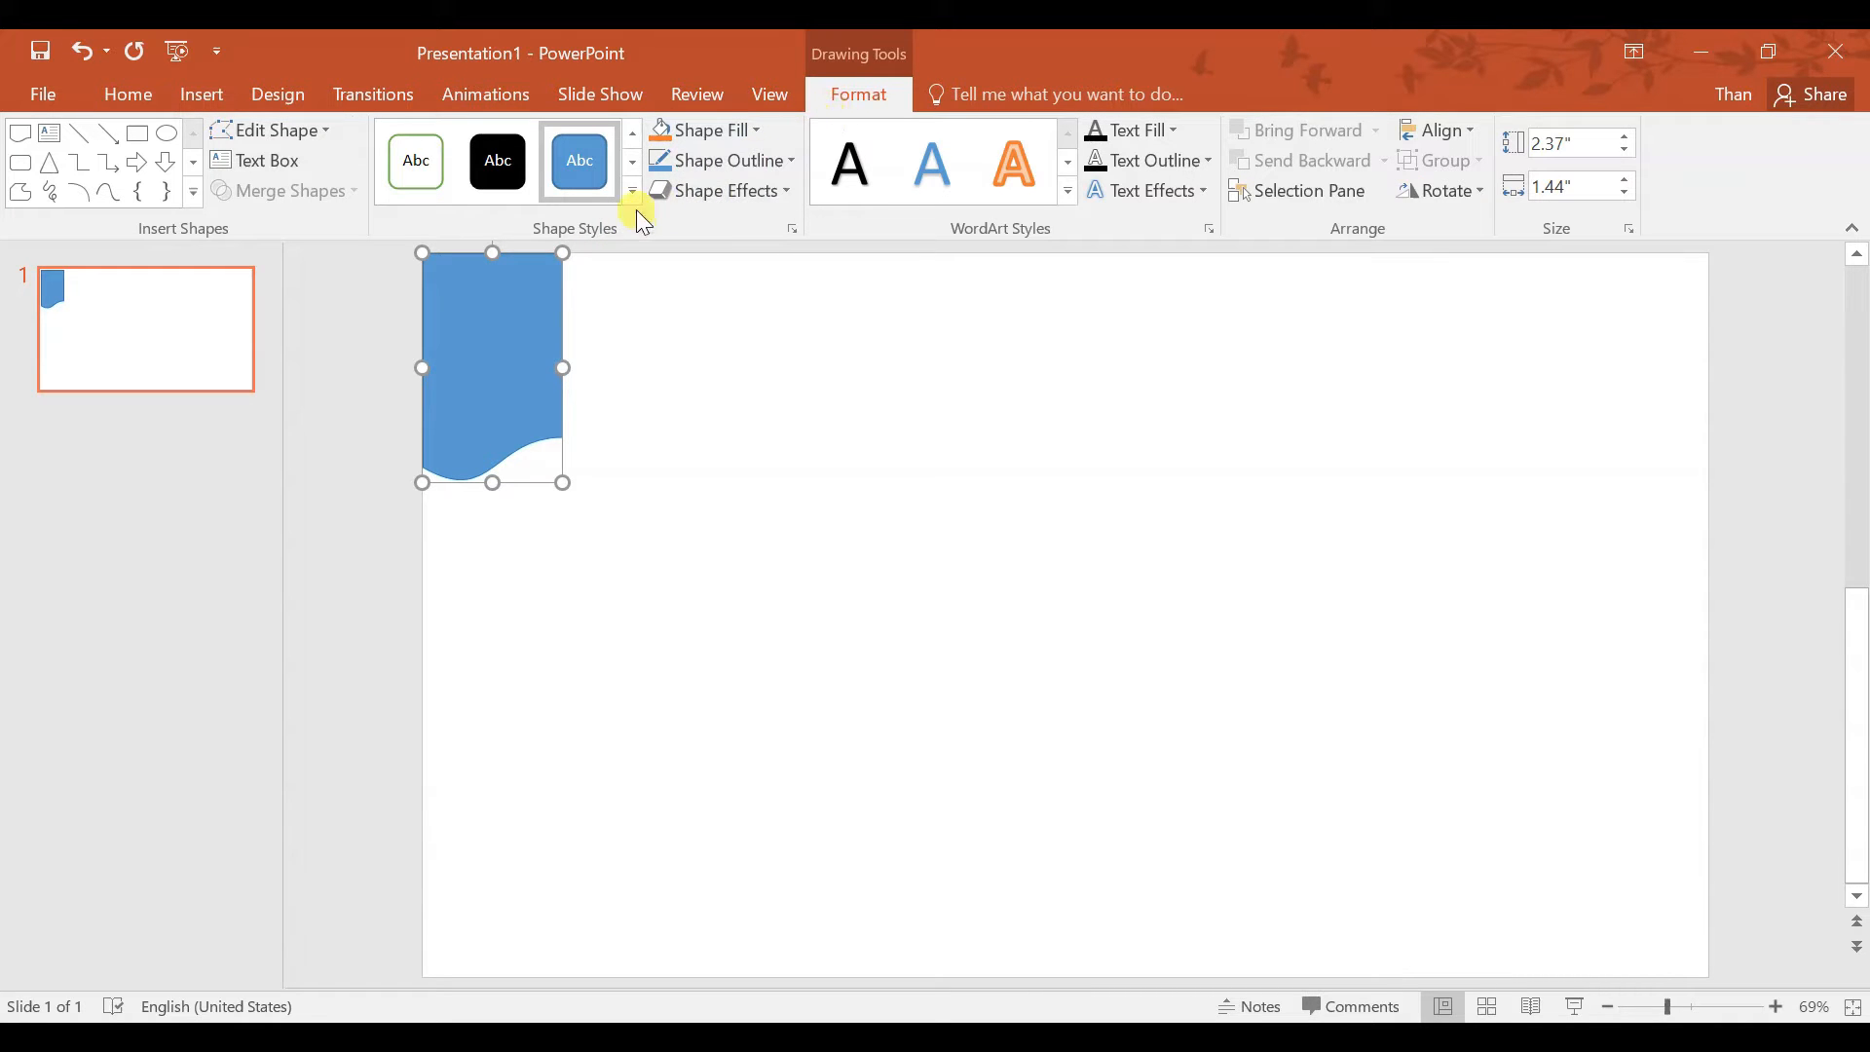
- Fill the wavy-bottomed document shape with the standard Blue color and deselect it
left_click(758, 130)
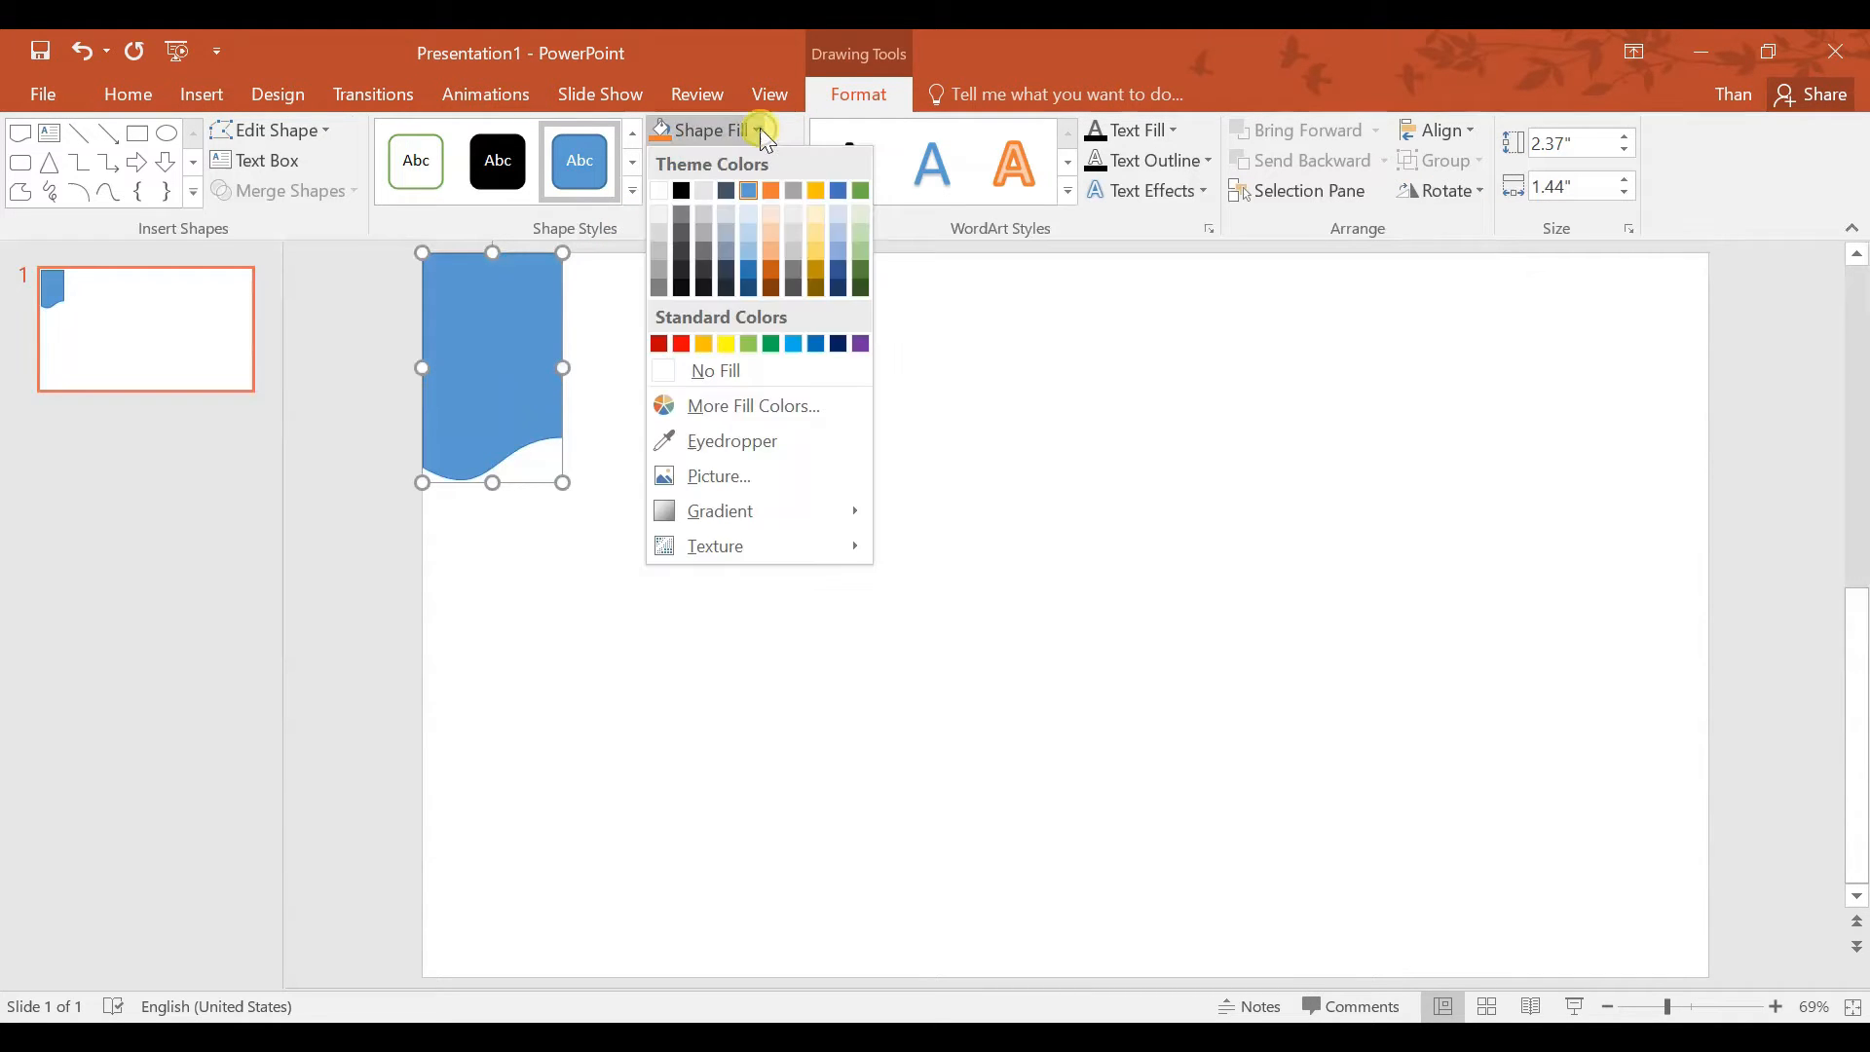
left_click(816, 344)
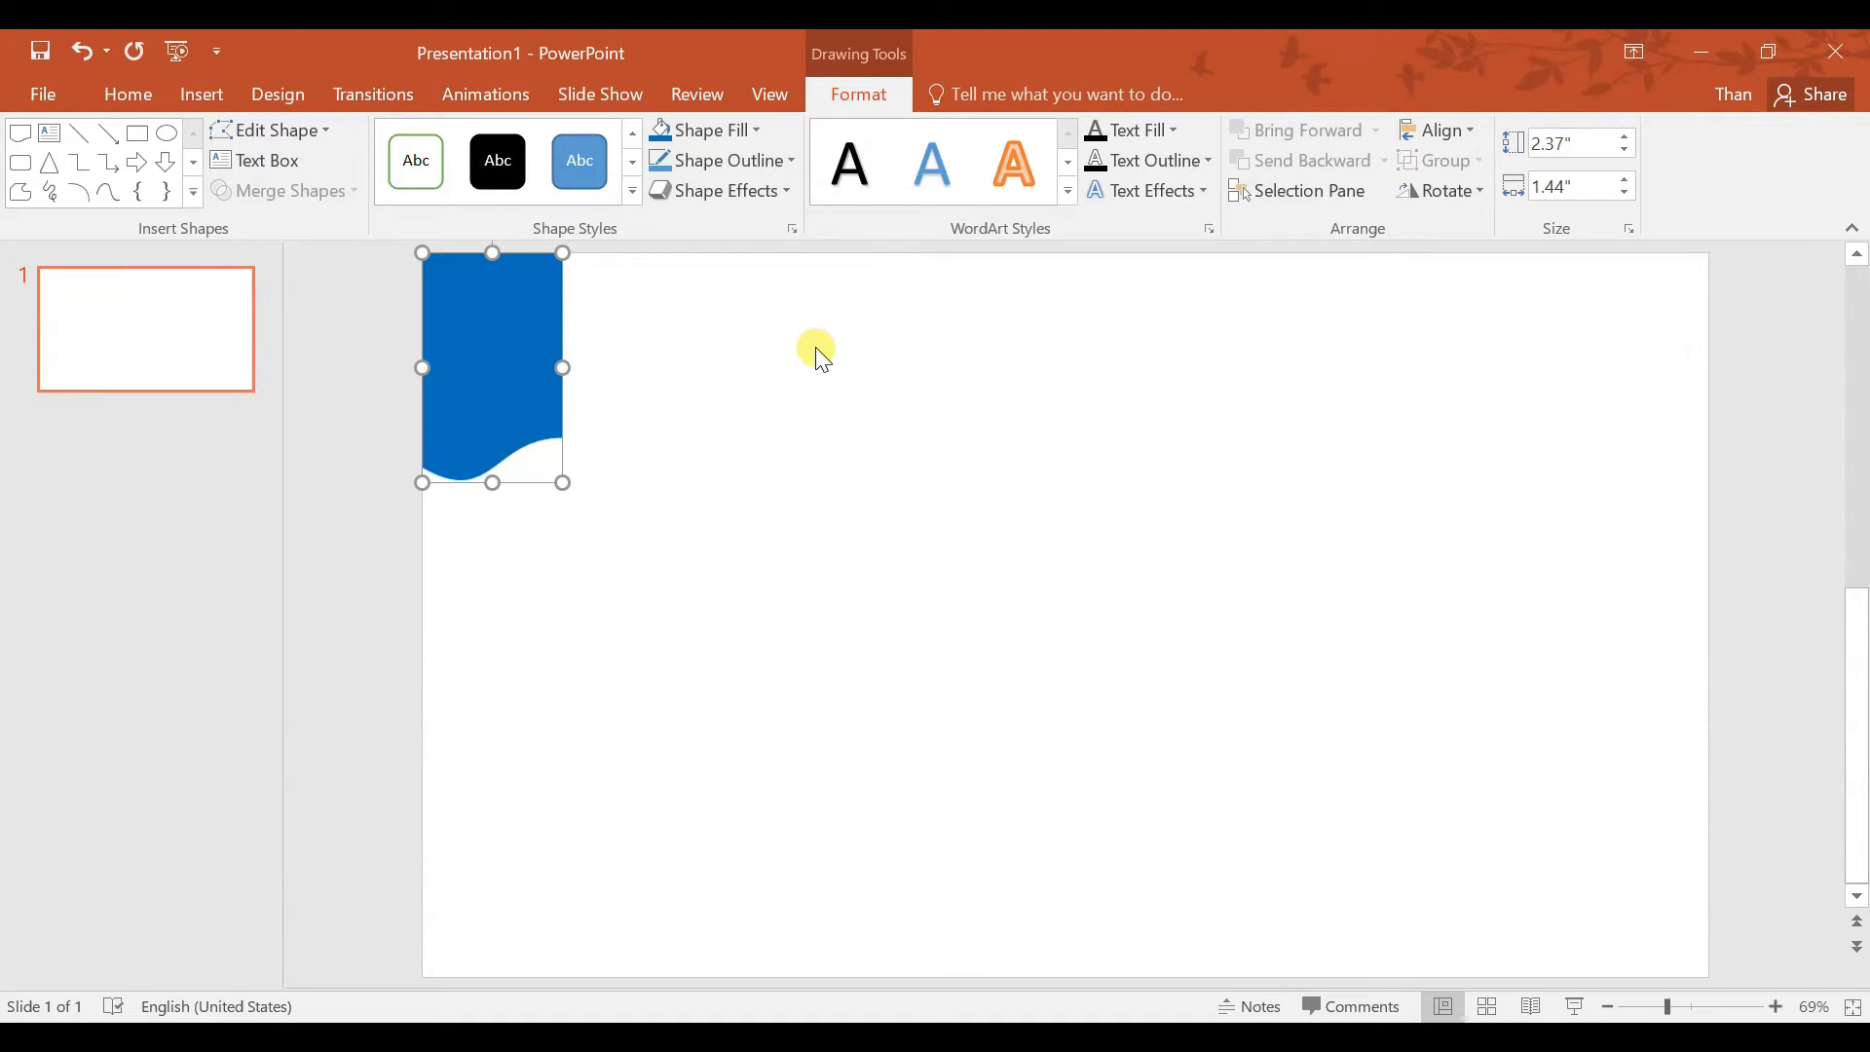
left_click(384, 547)
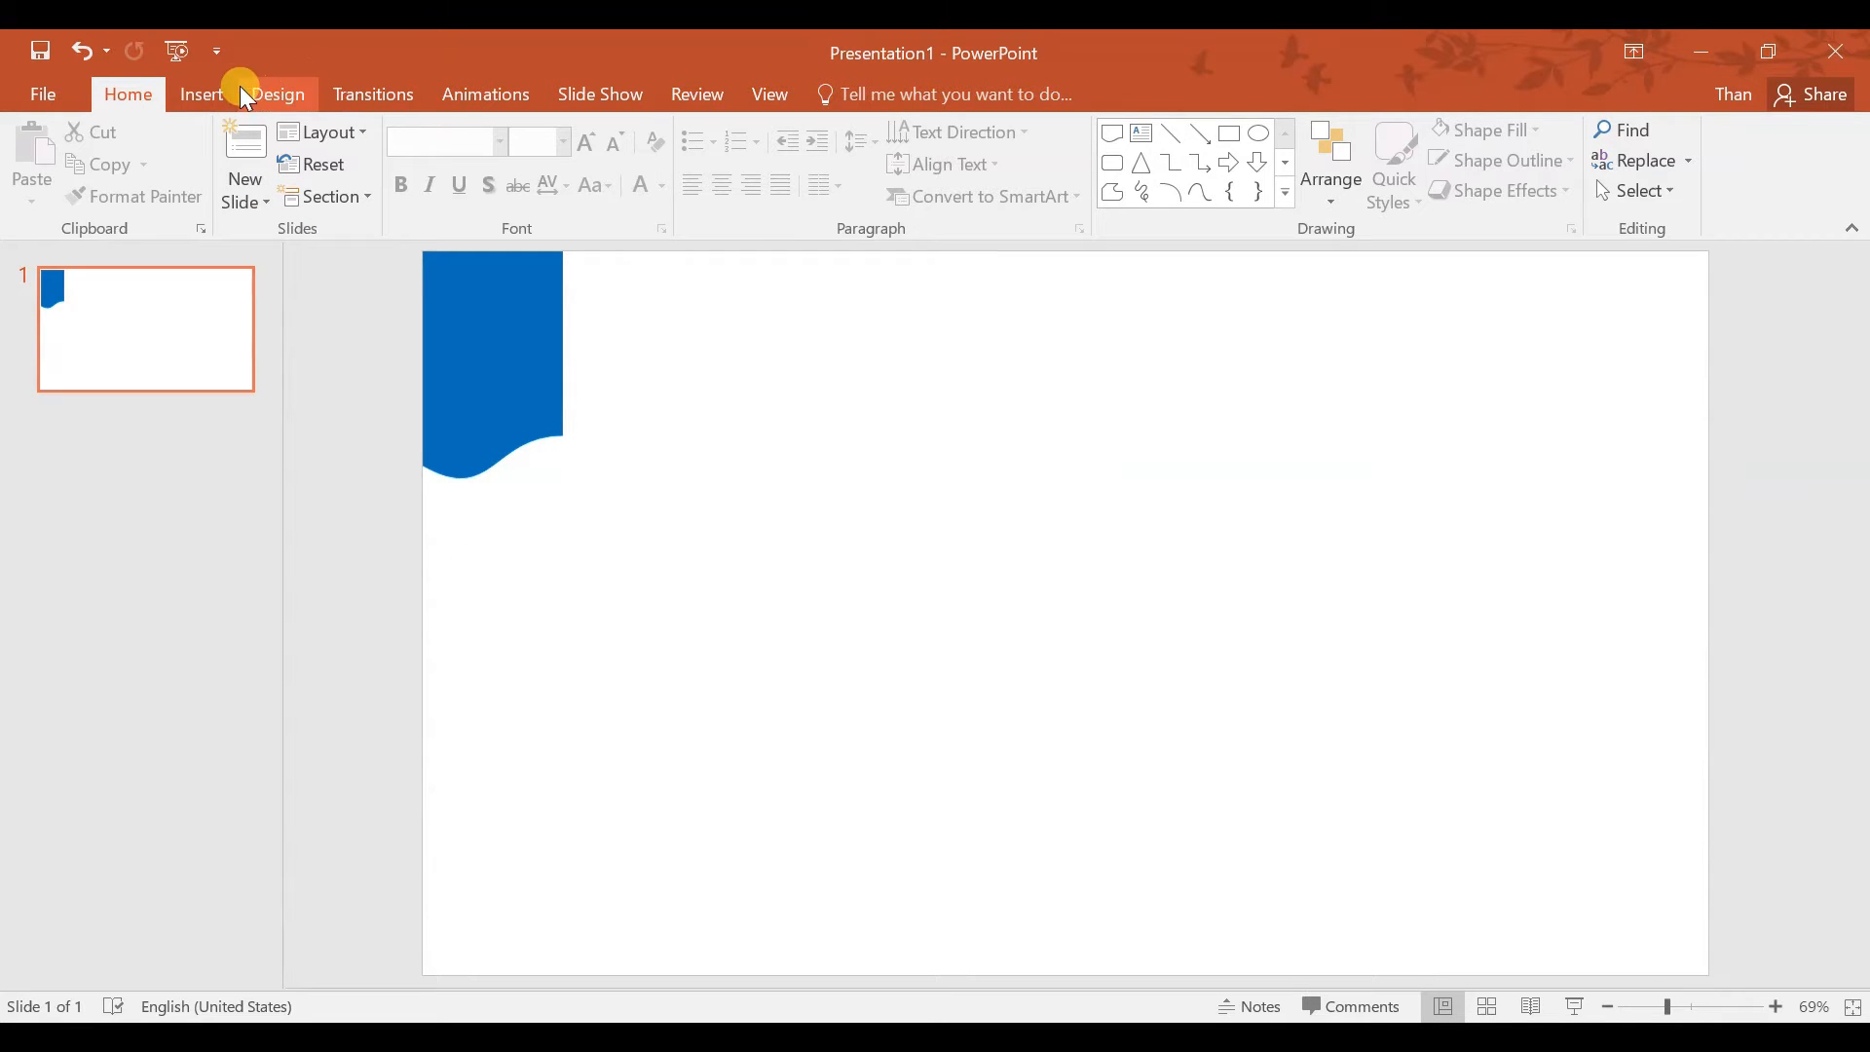
- Draw a teardrop about 1.71" high and 1.36" wide and place it in the slide's lower-left corner
left_click(207, 95)
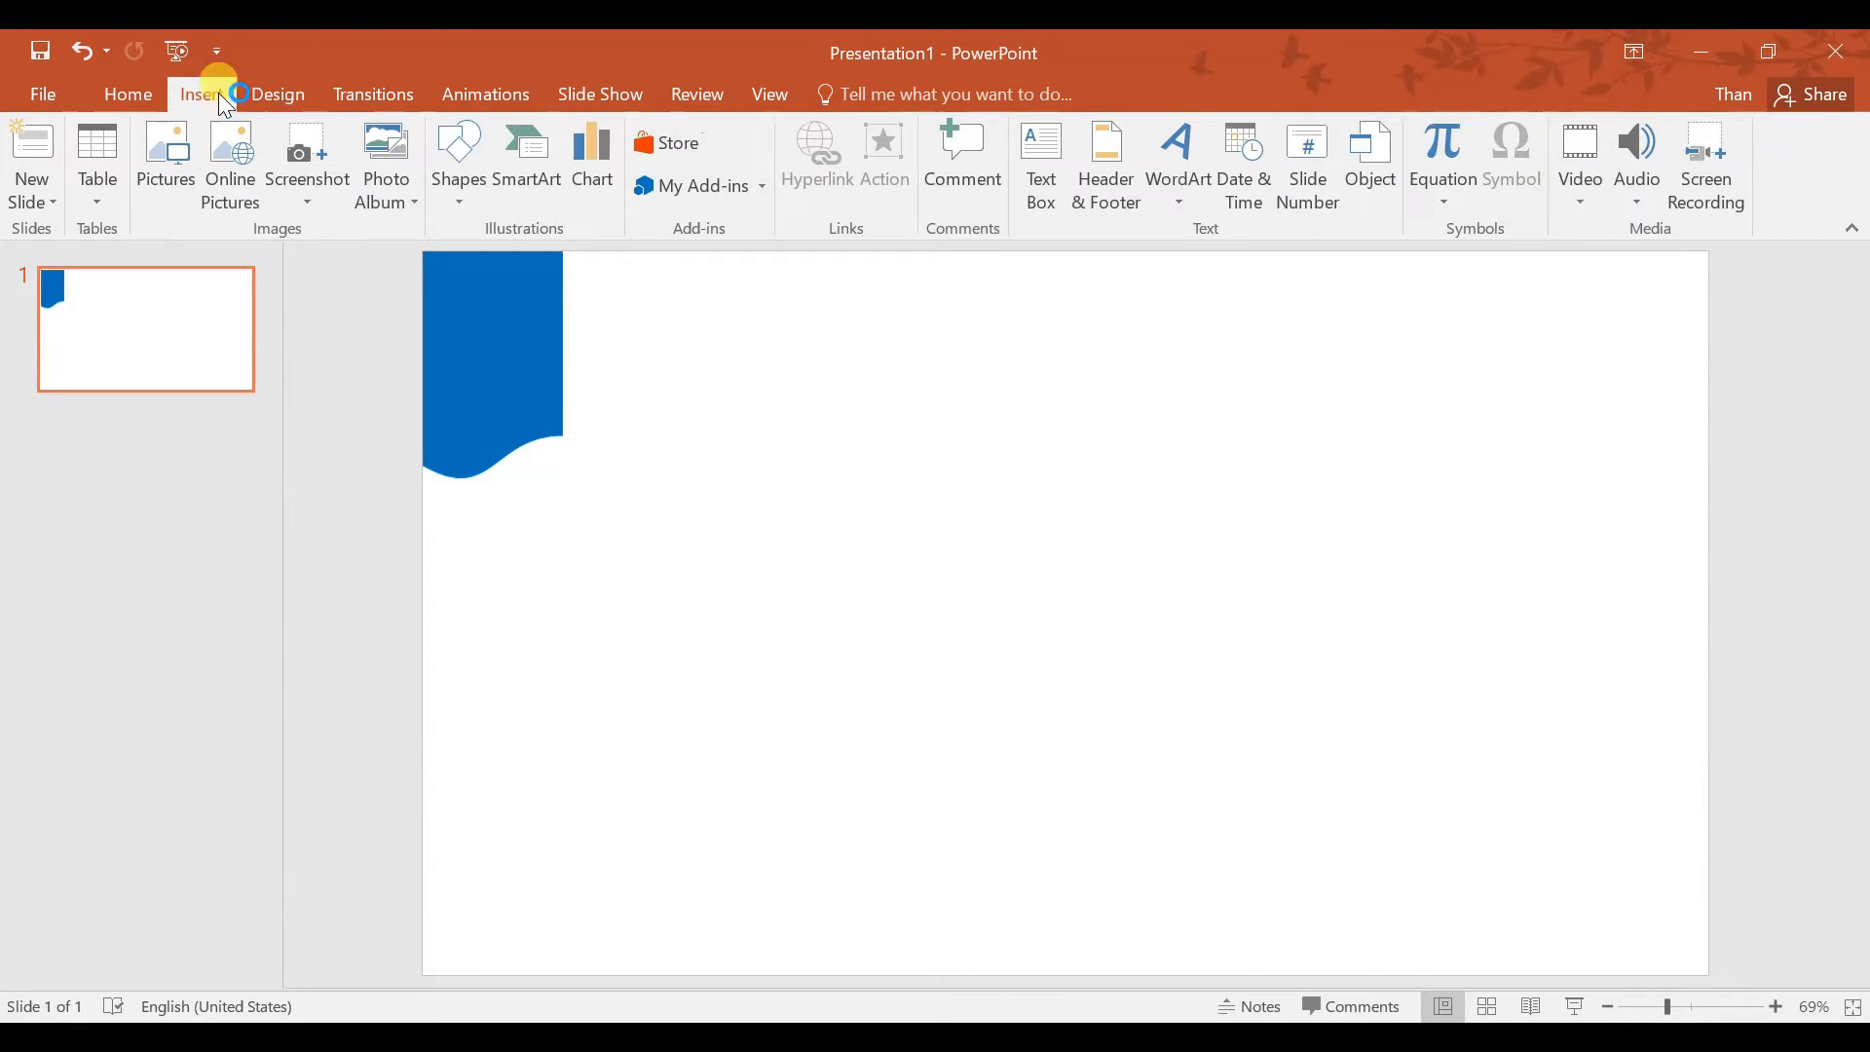
left_click(458, 201)
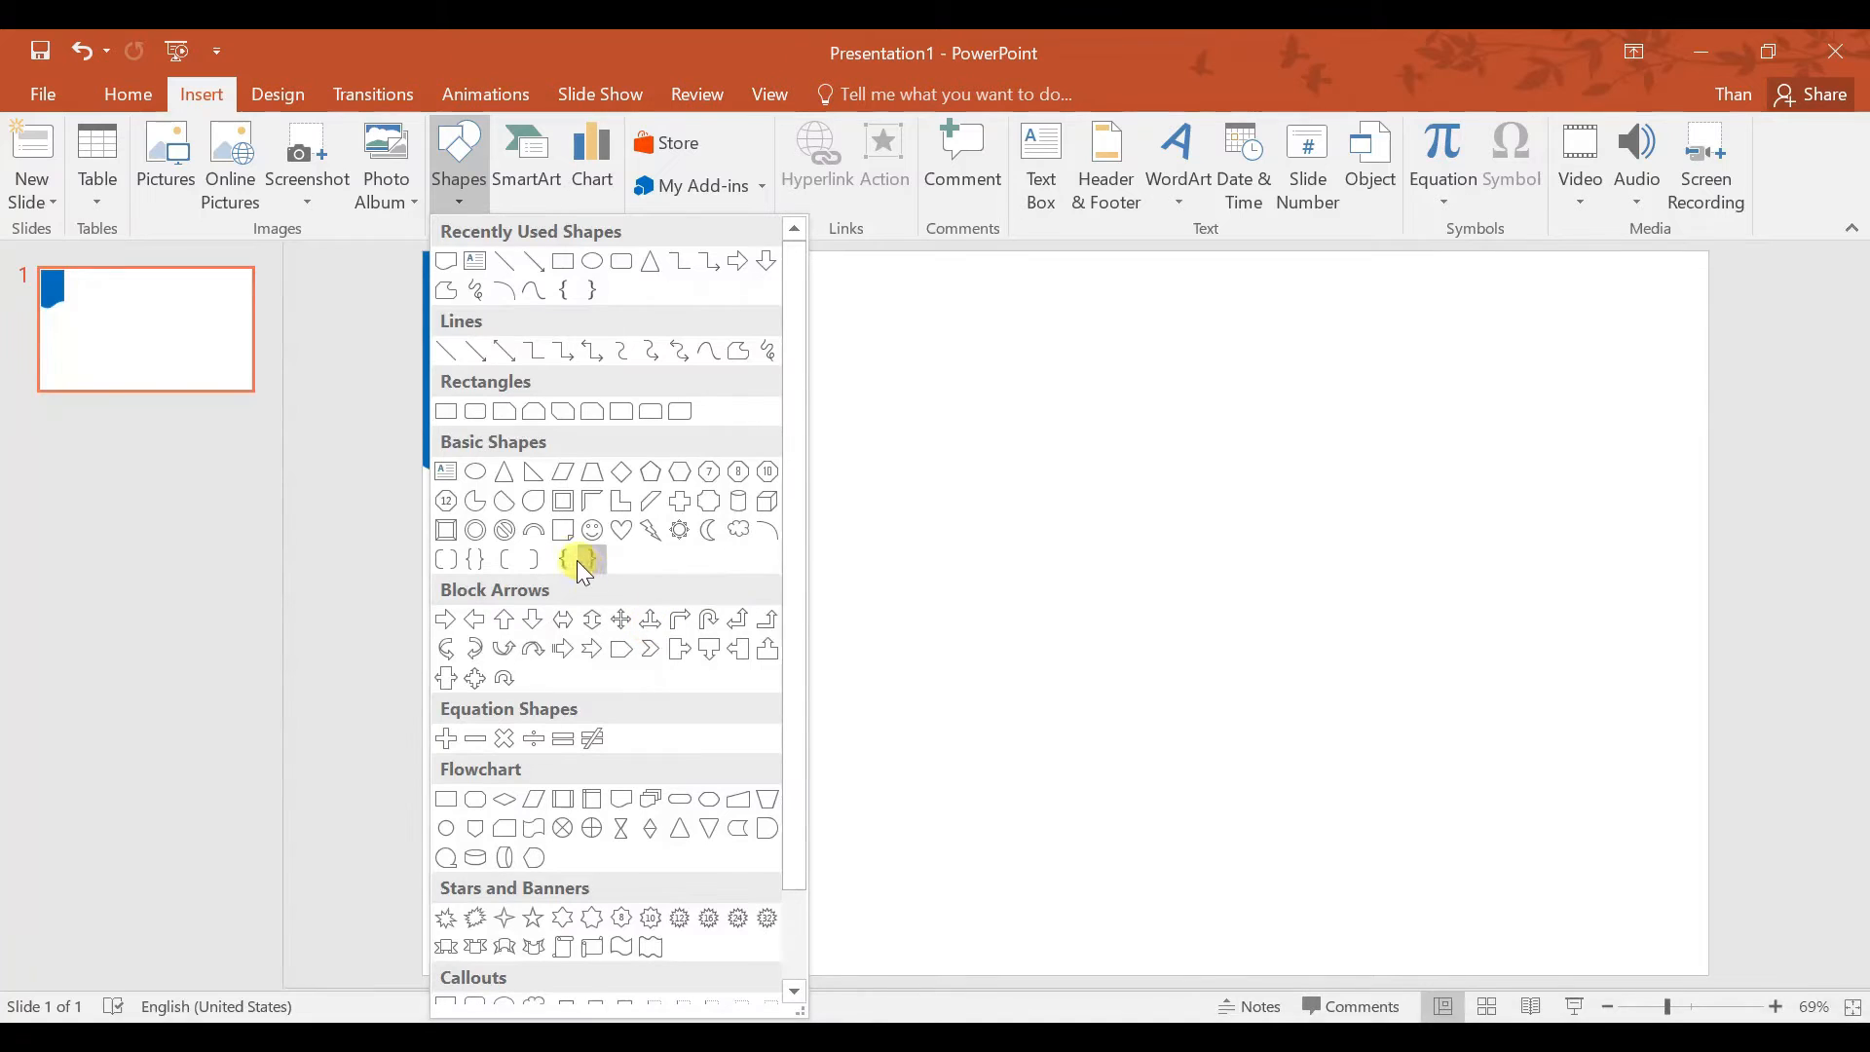
left_click(534, 504)
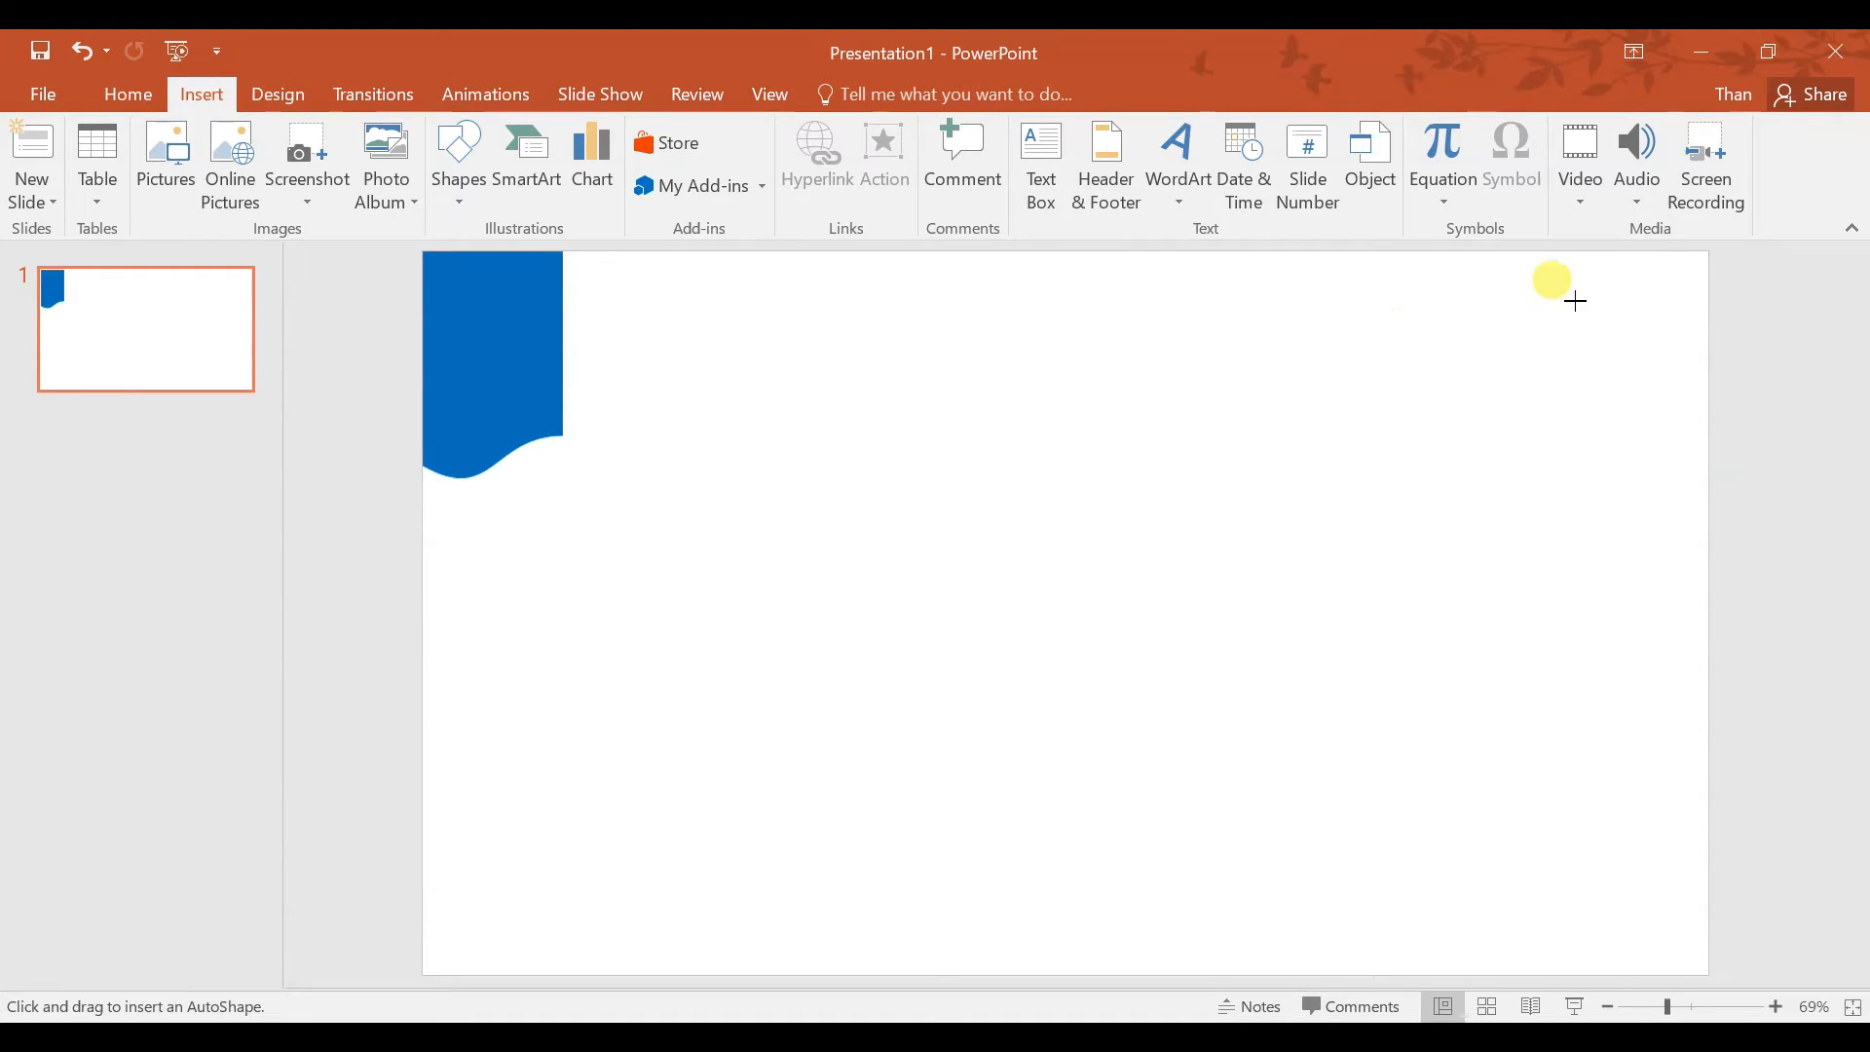
left_click_drag(1540, 316, 1672, 482)
mouse_move(1628, 397)
left_mouse_down()
mouse_move(1616, 368)
mouse_move(1312, 612)
mouse_move(628, 875)
mouse_move(519, 881)
left_mouse_up()
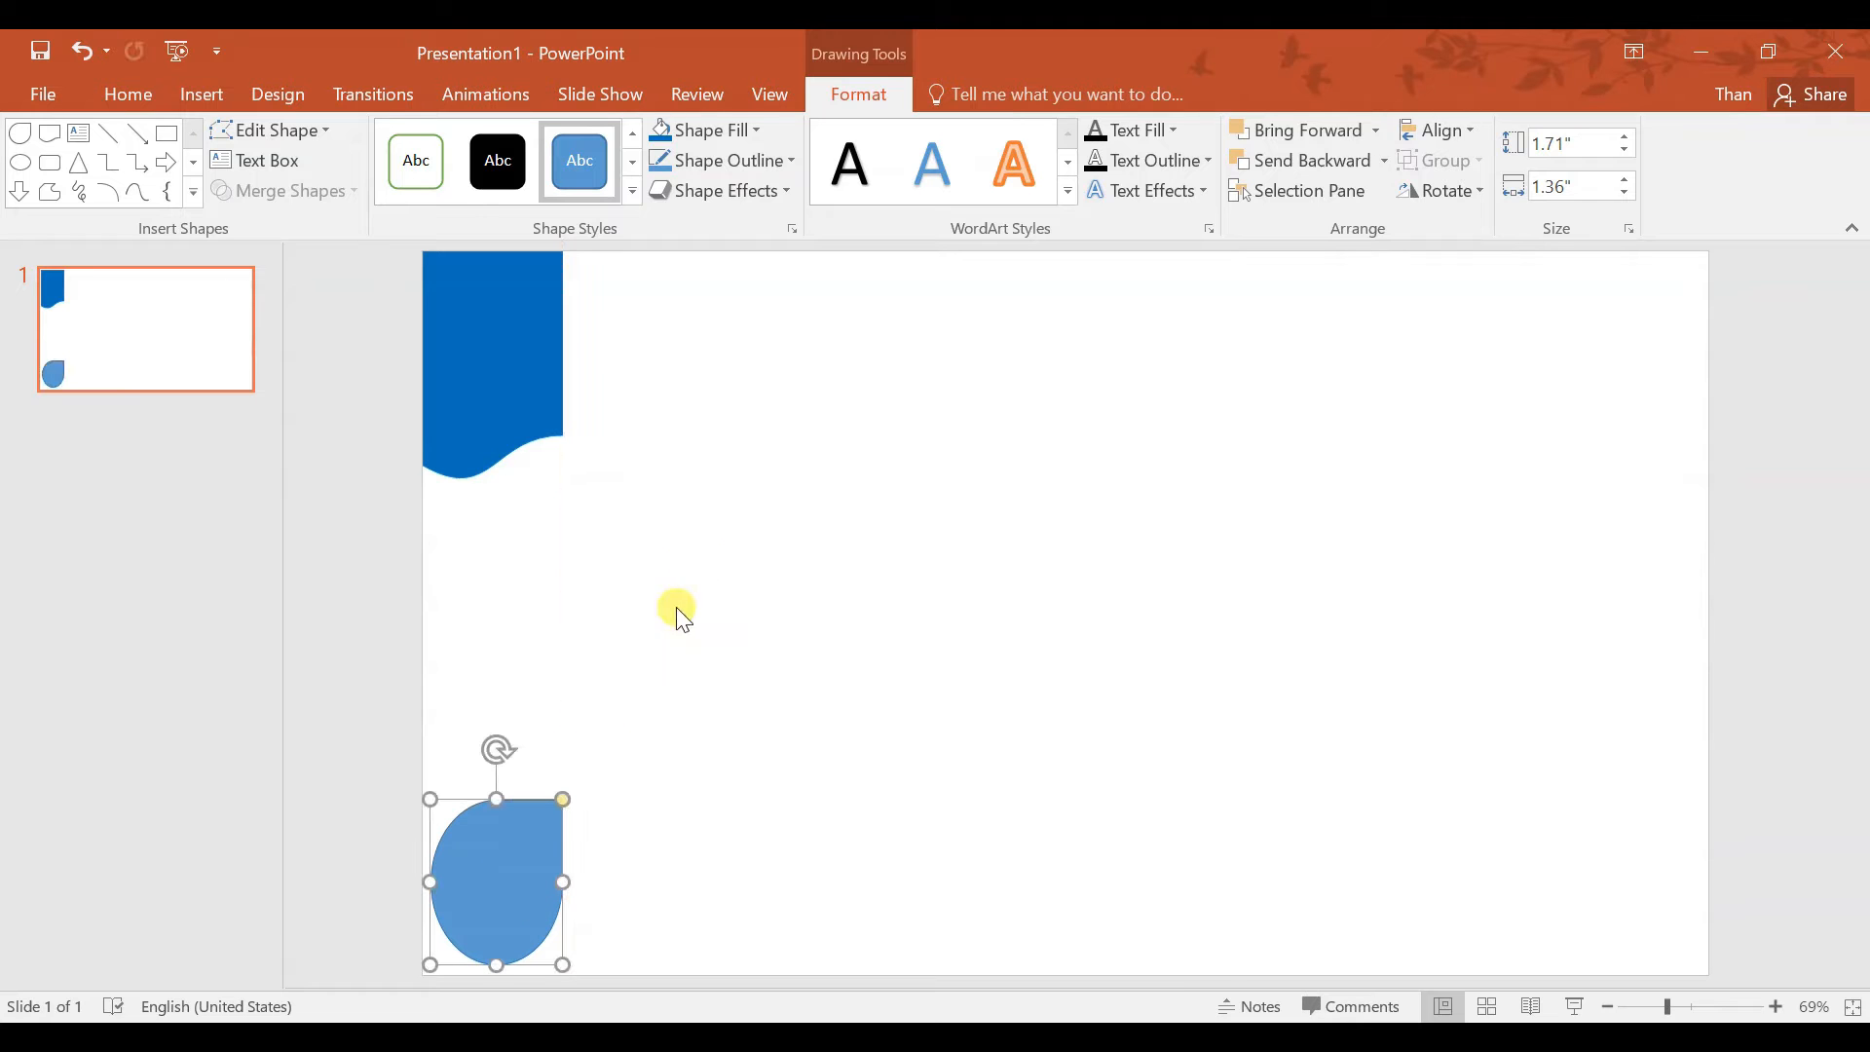
- Fill the teardrop with the standard Green color and deselect it
left_click(761, 133)
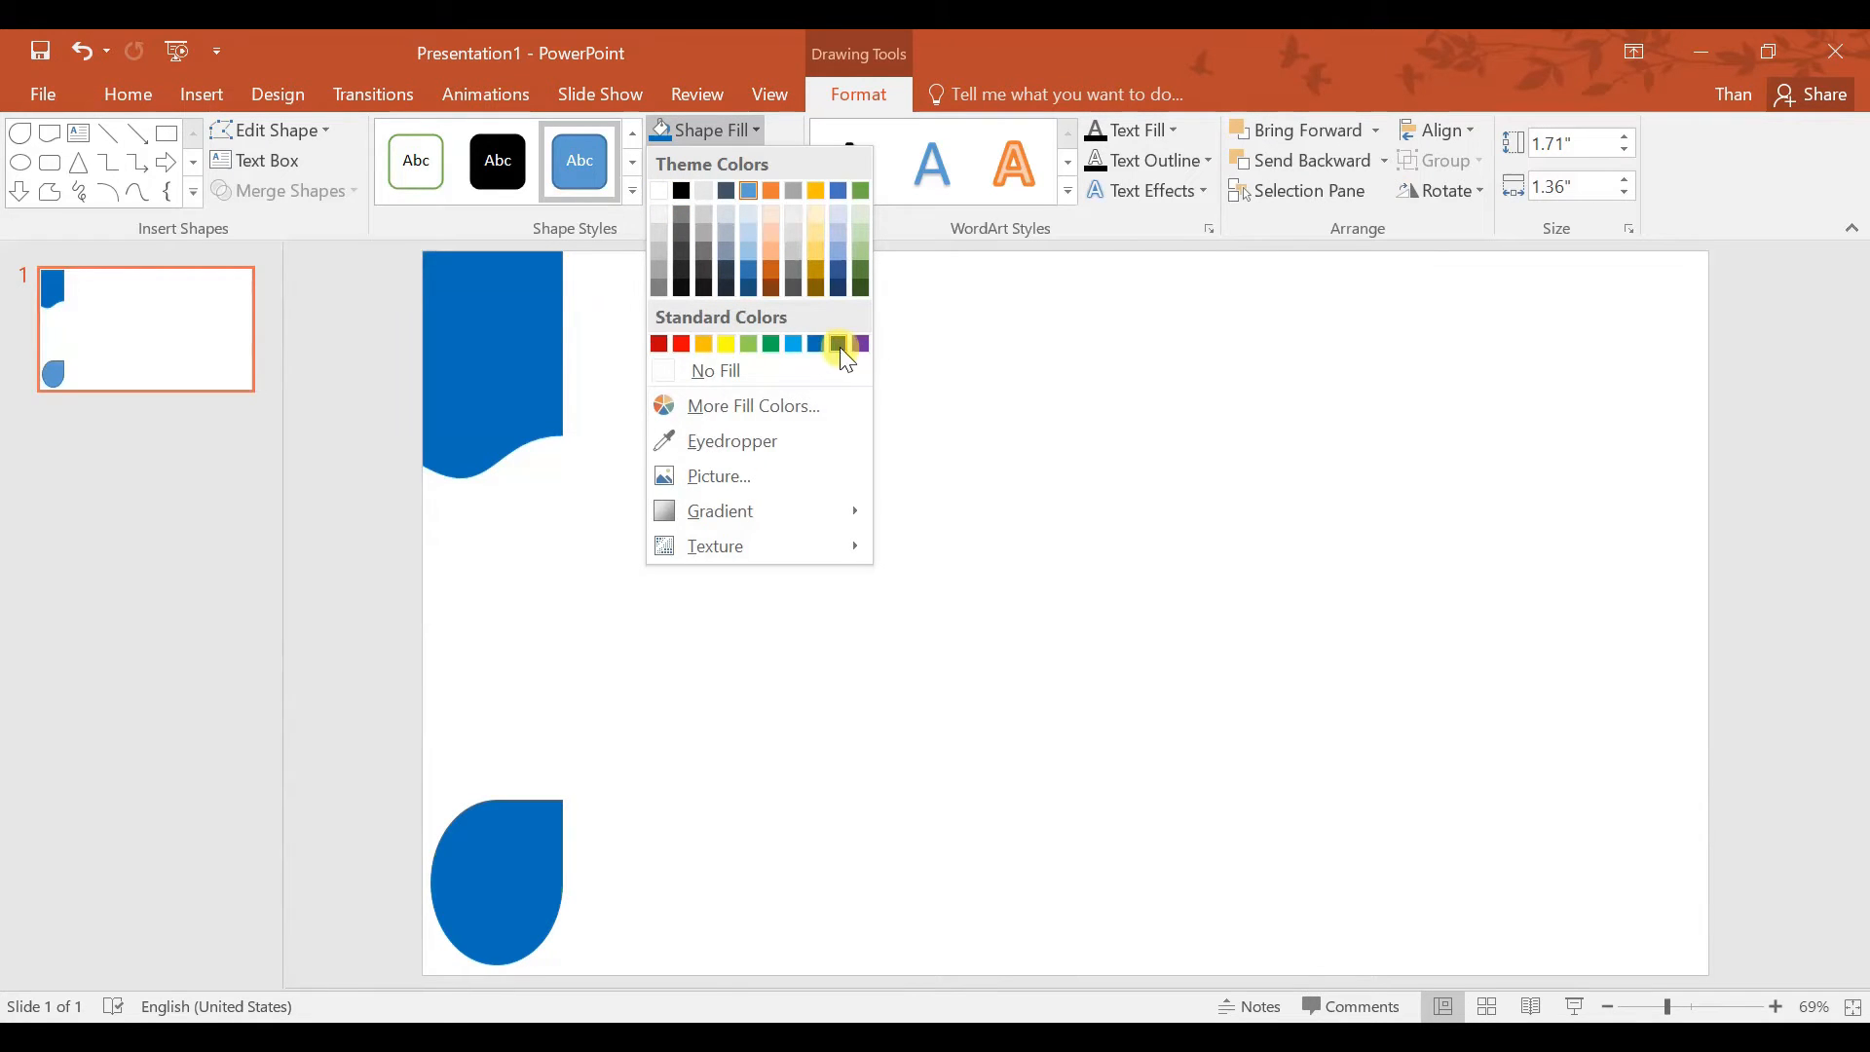
left_click(769, 344)
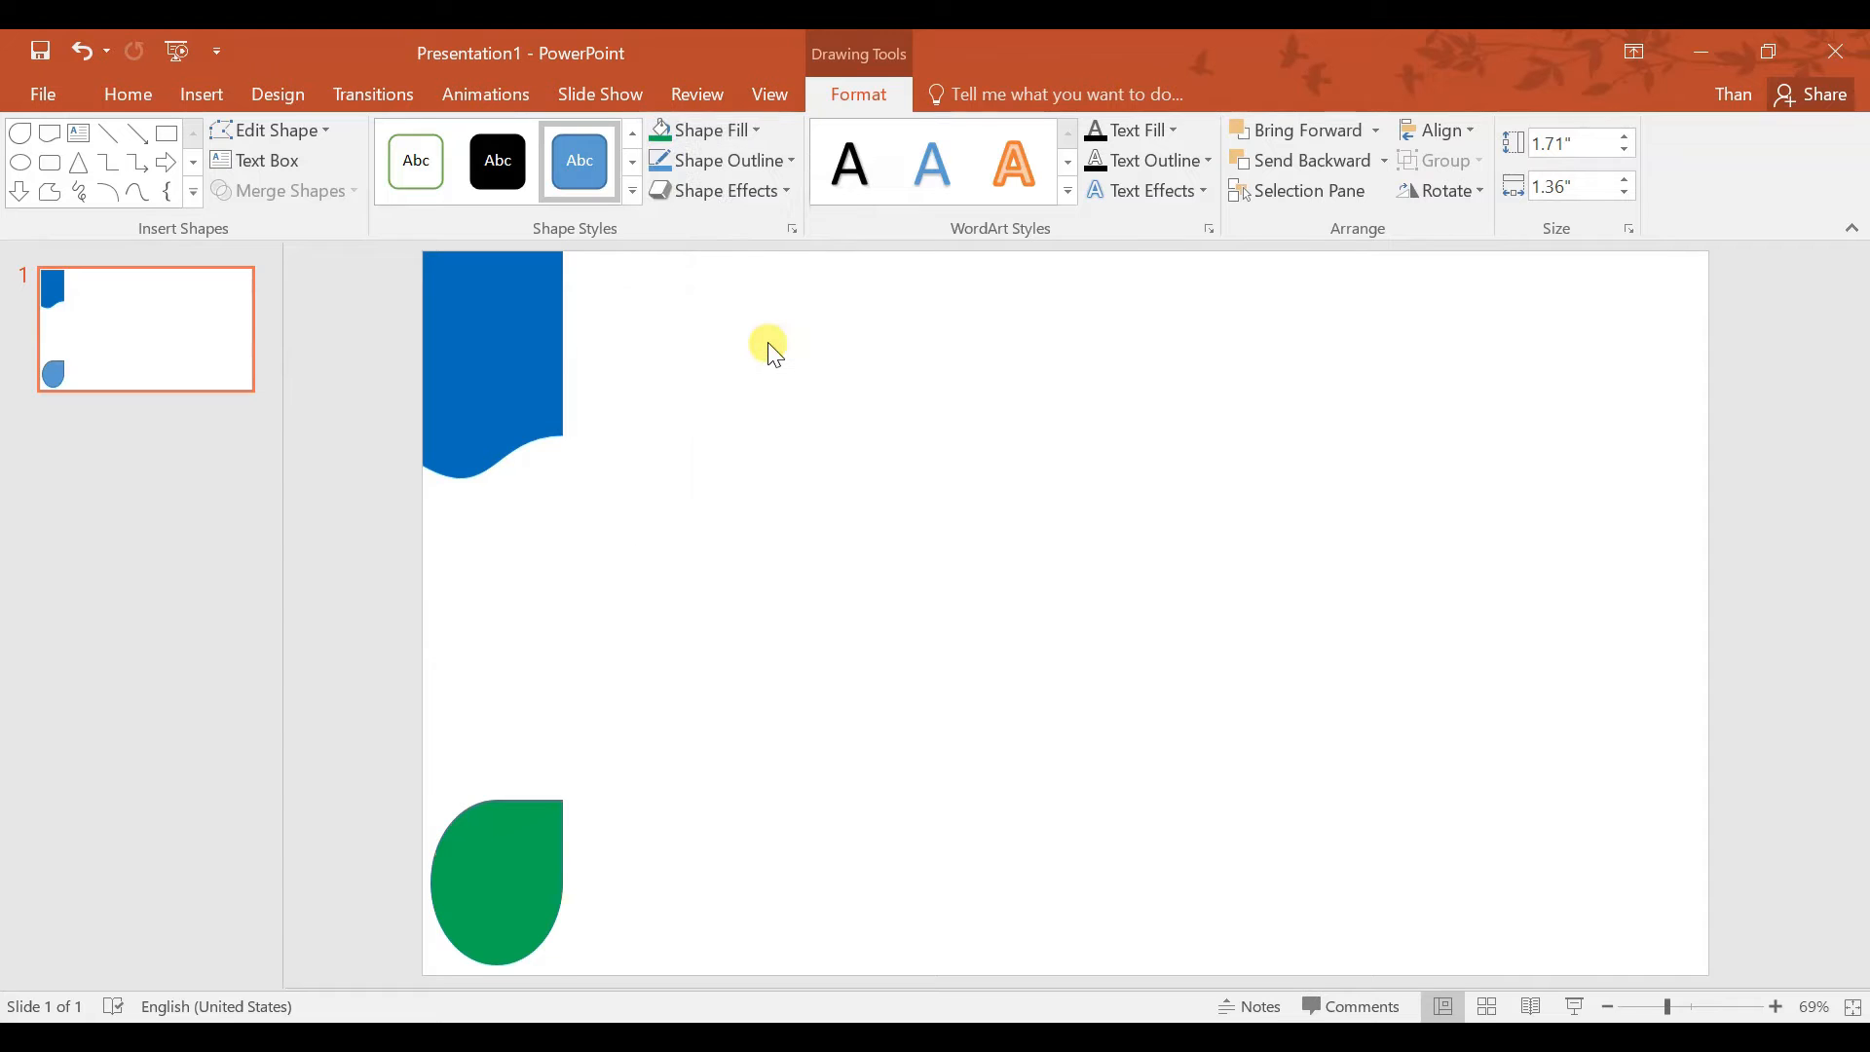
left_click(570, 622)
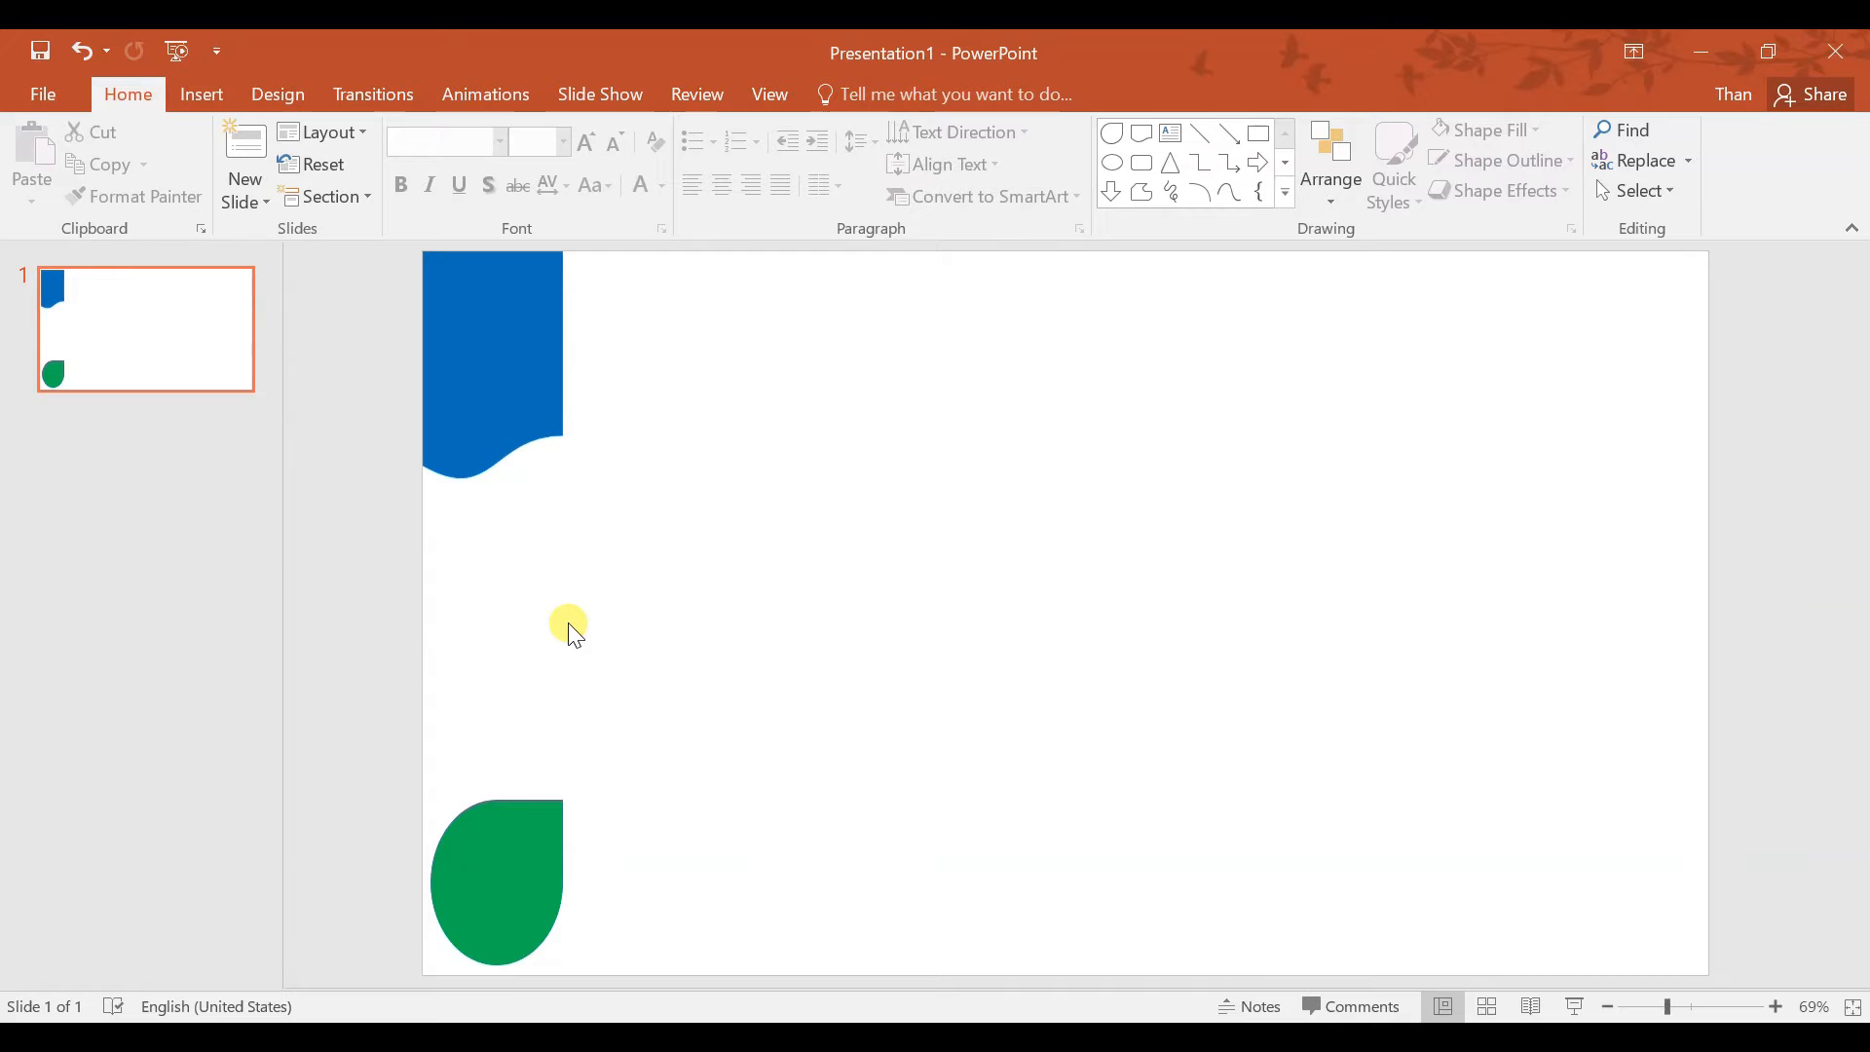
- Open the teardrop's shape formatting and switch its fill to a picture or texture fill
left_click(501, 833)
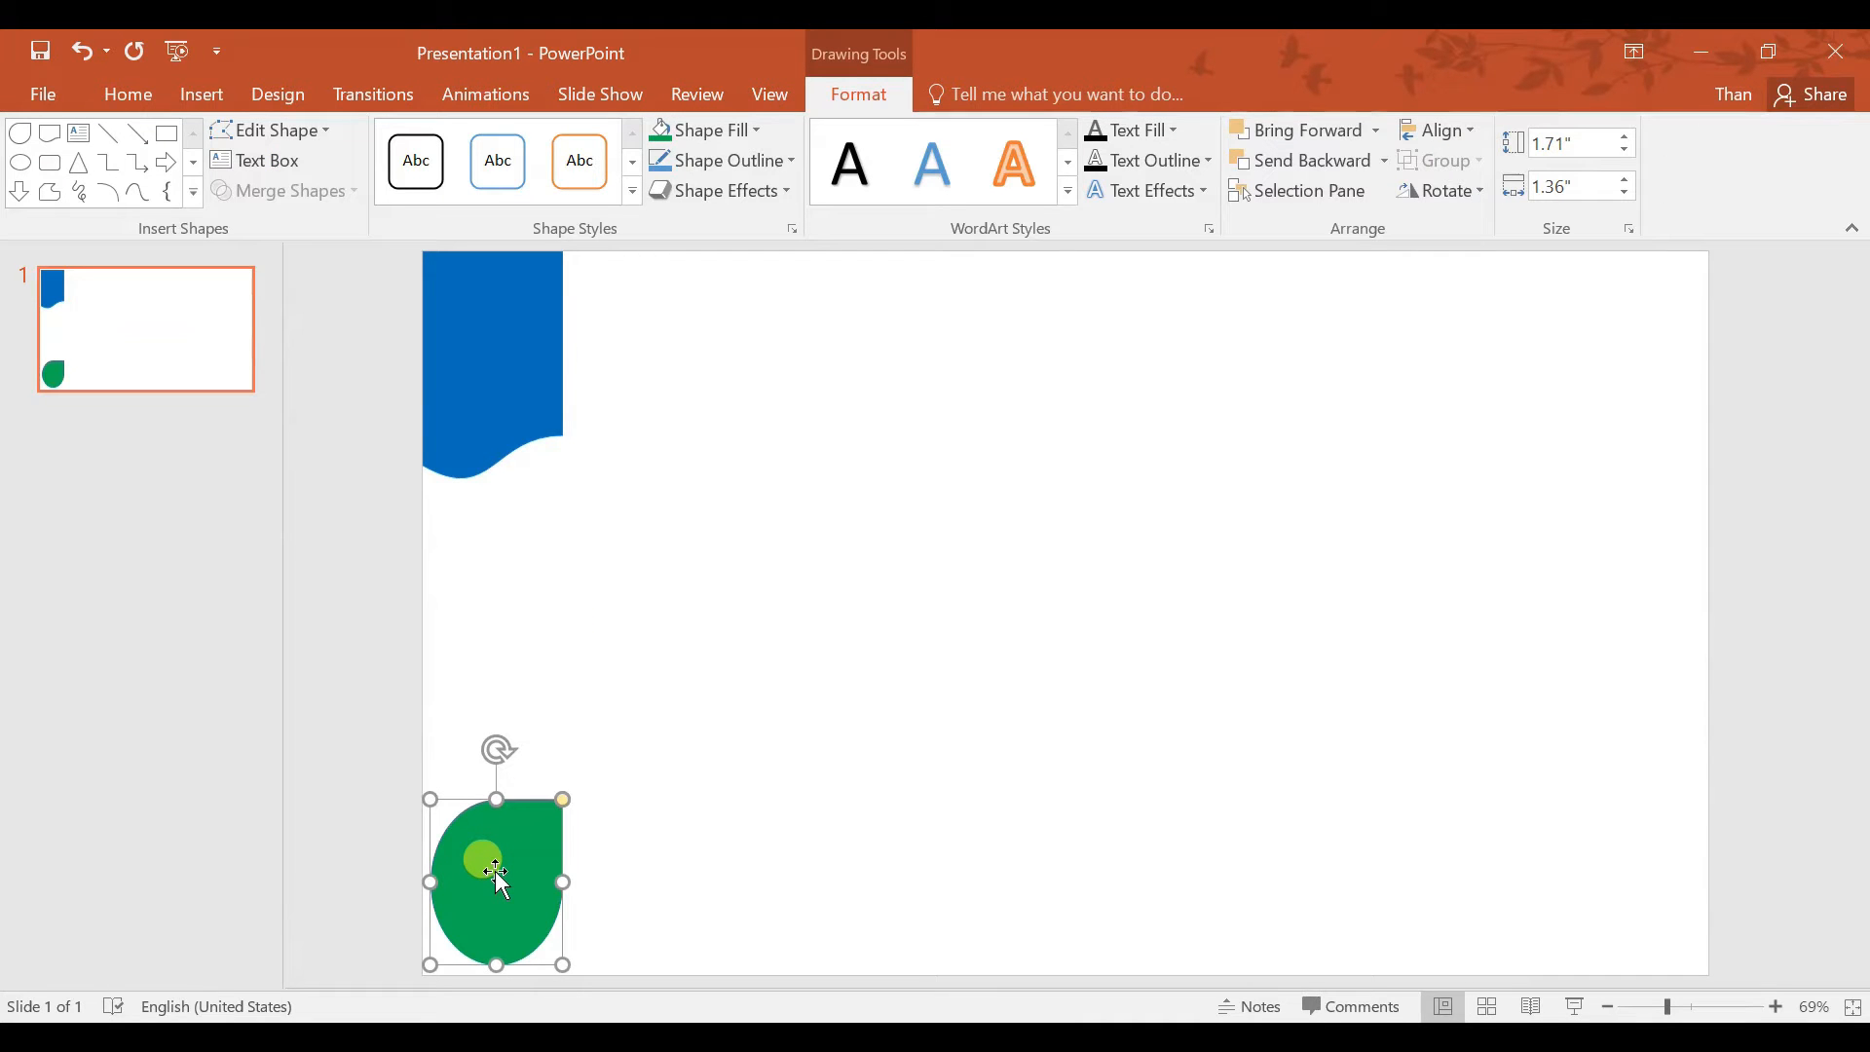
right_click(497, 877)
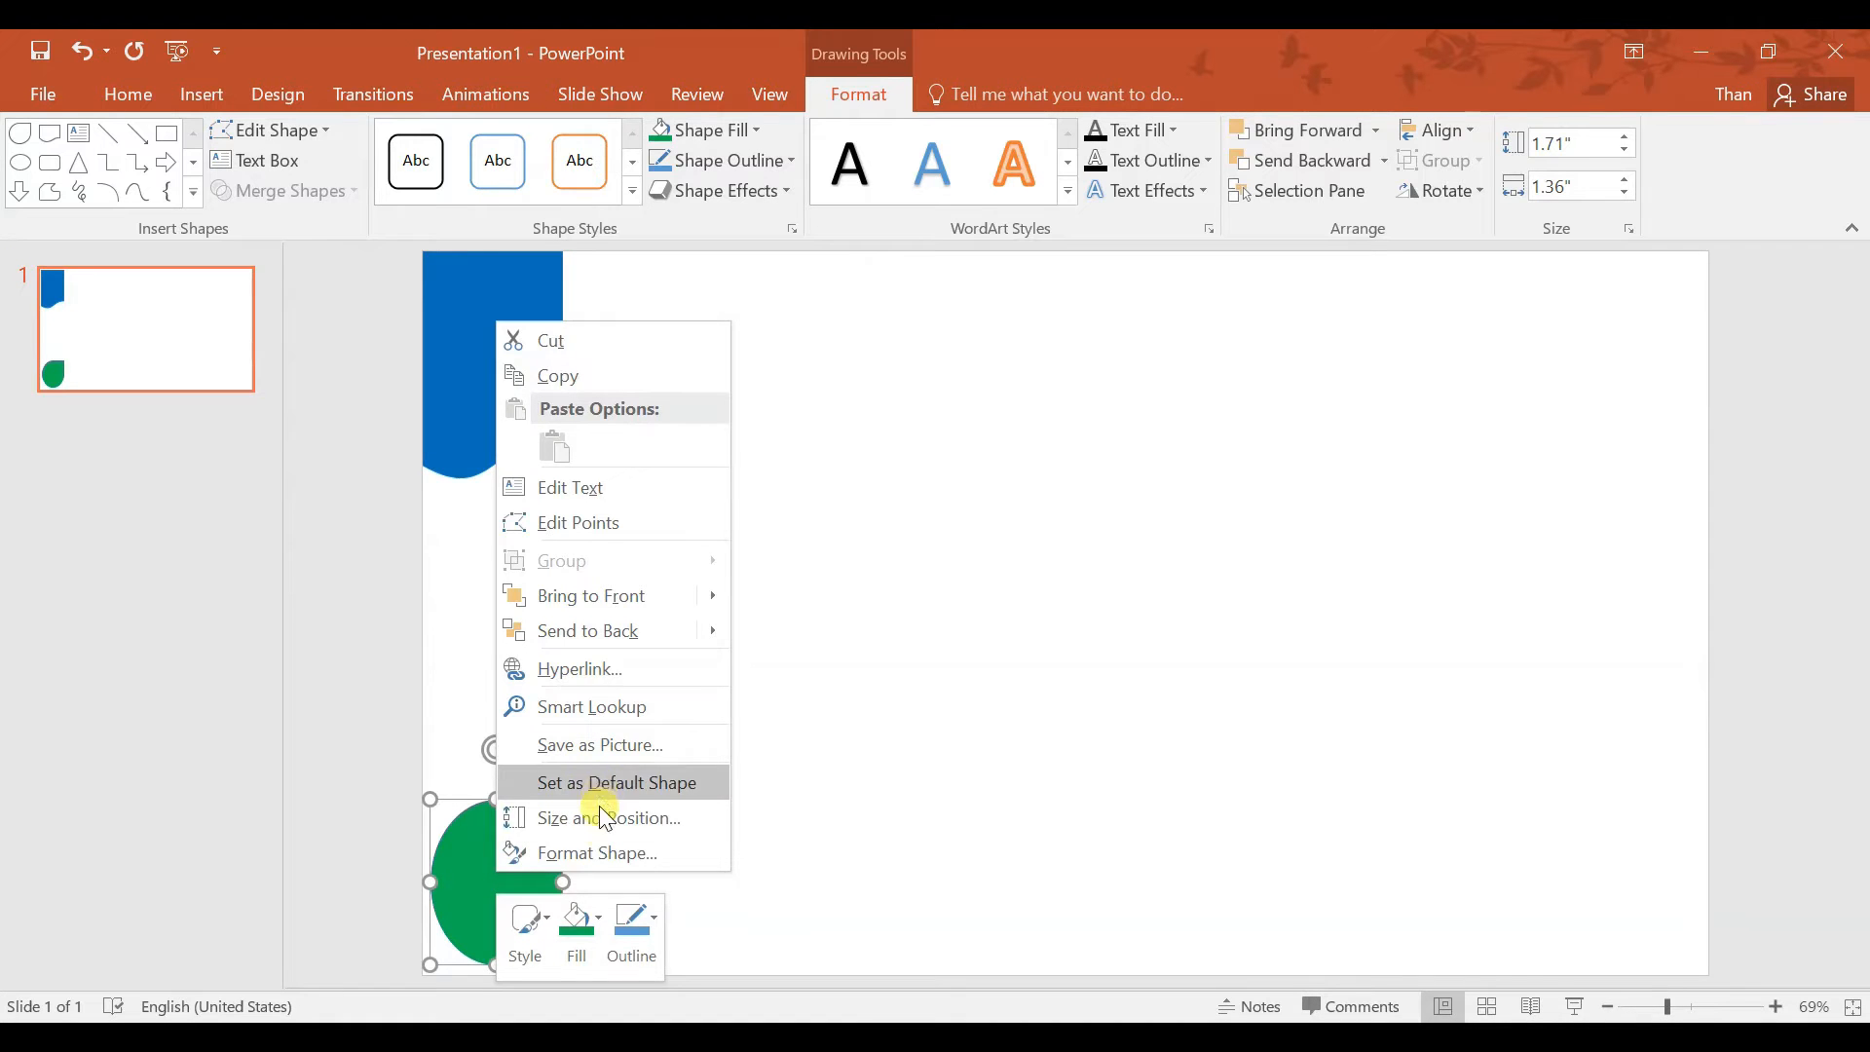
left_click(605, 851)
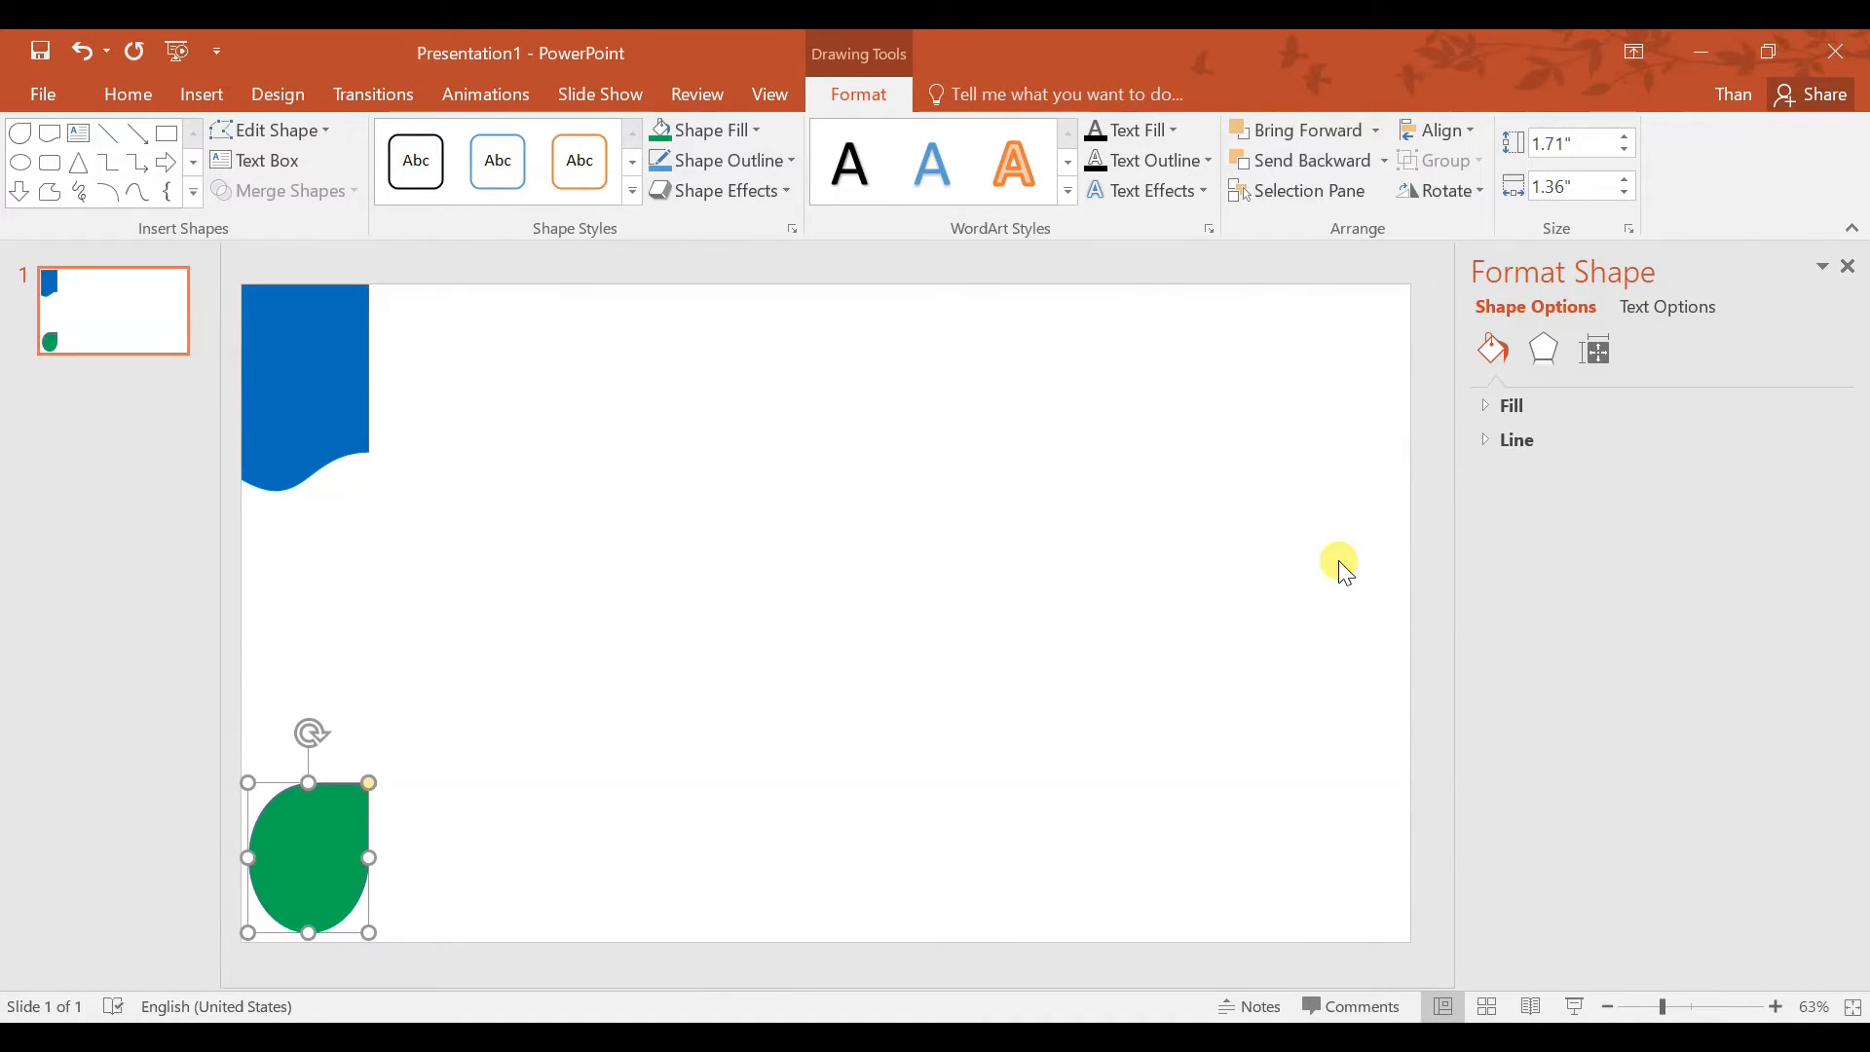
left_click(1492, 406)
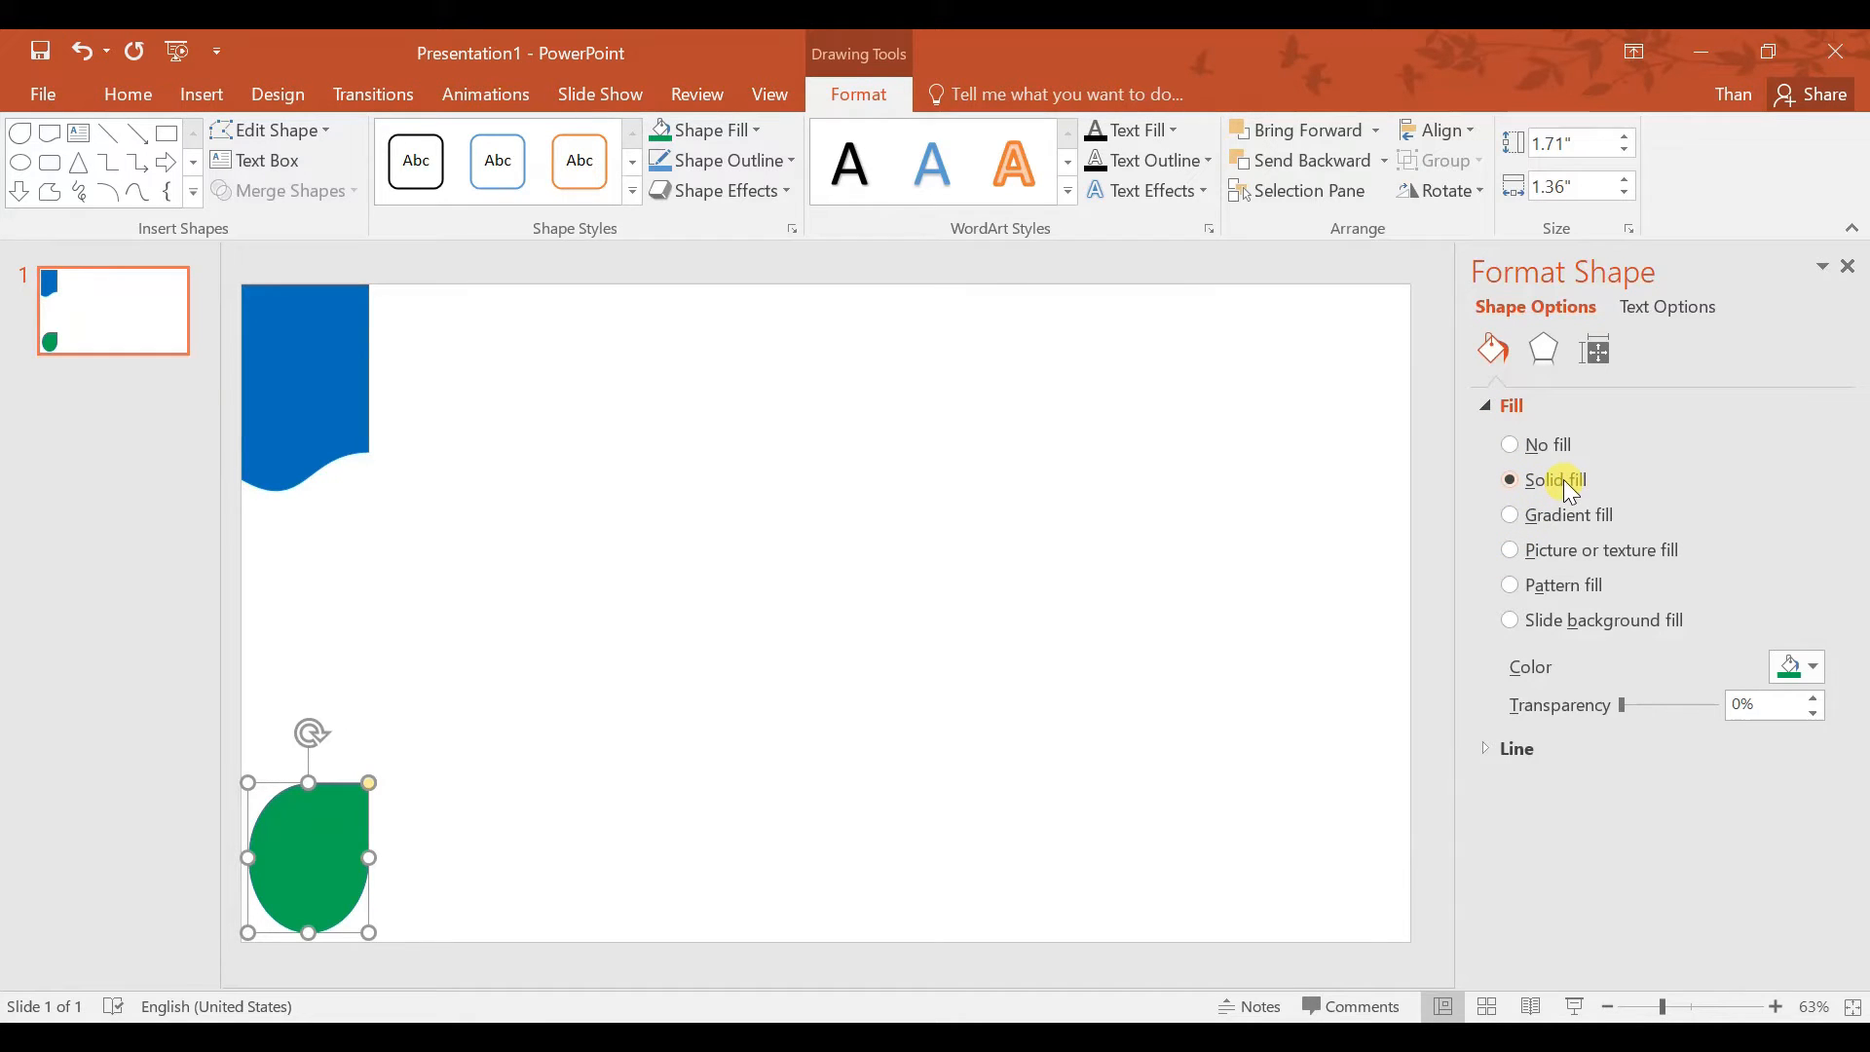
left_click(1522, 551)
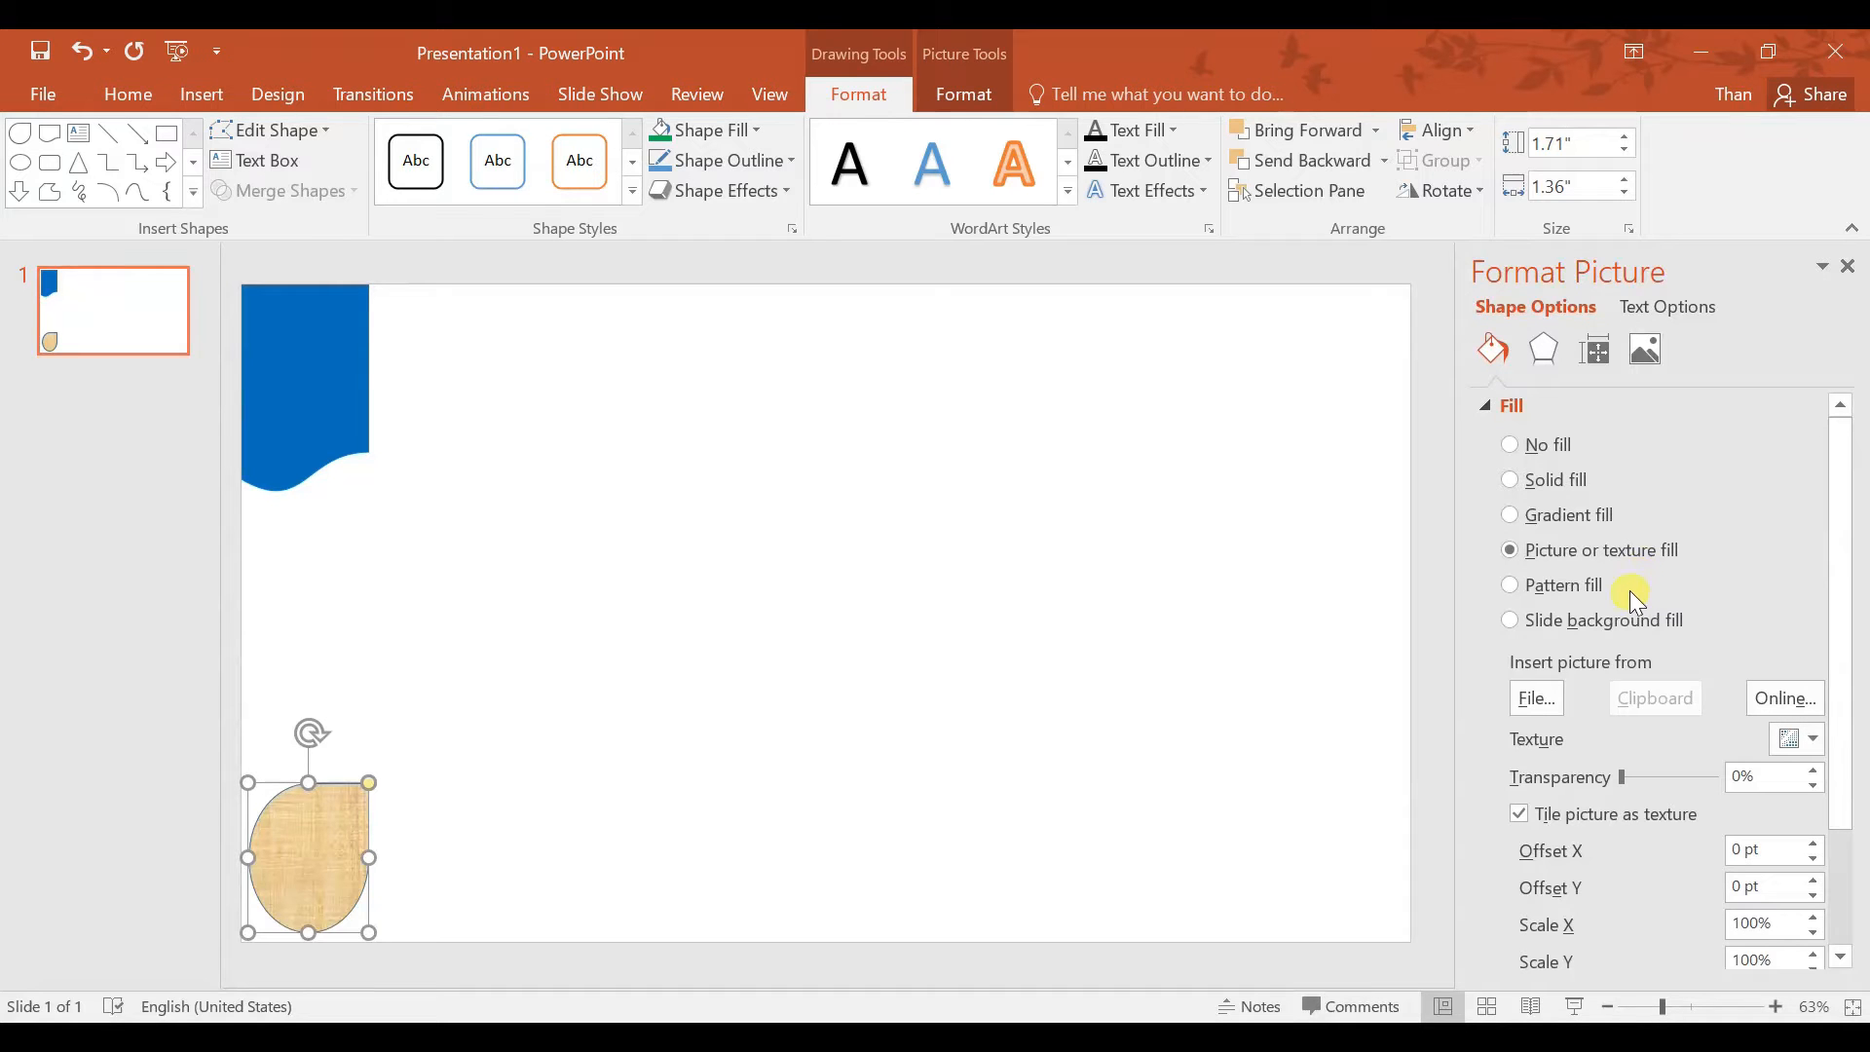
- Use the YICLOGO picture from My Data (D:) as the teardrop's fill and close the formatting pane
left_click(1530, 701)
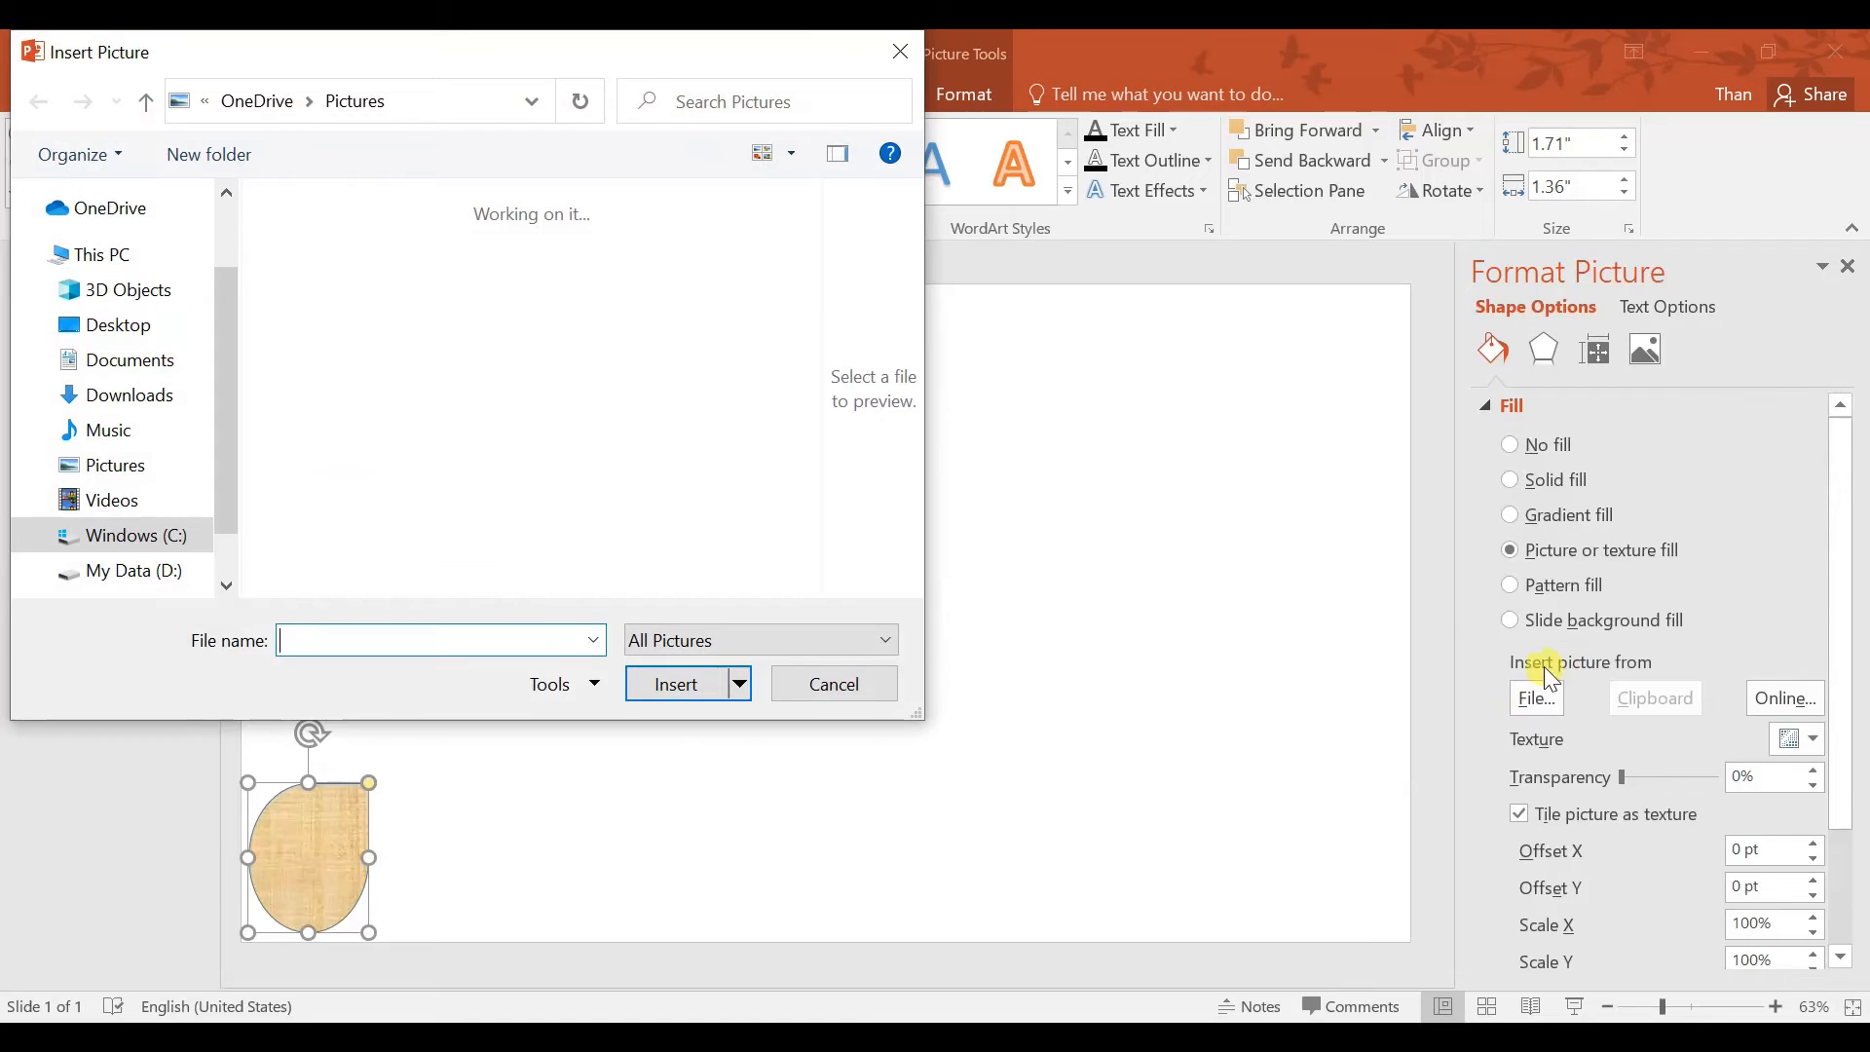
left_click(146, 570)
scroll(439, 438, "down", 15)
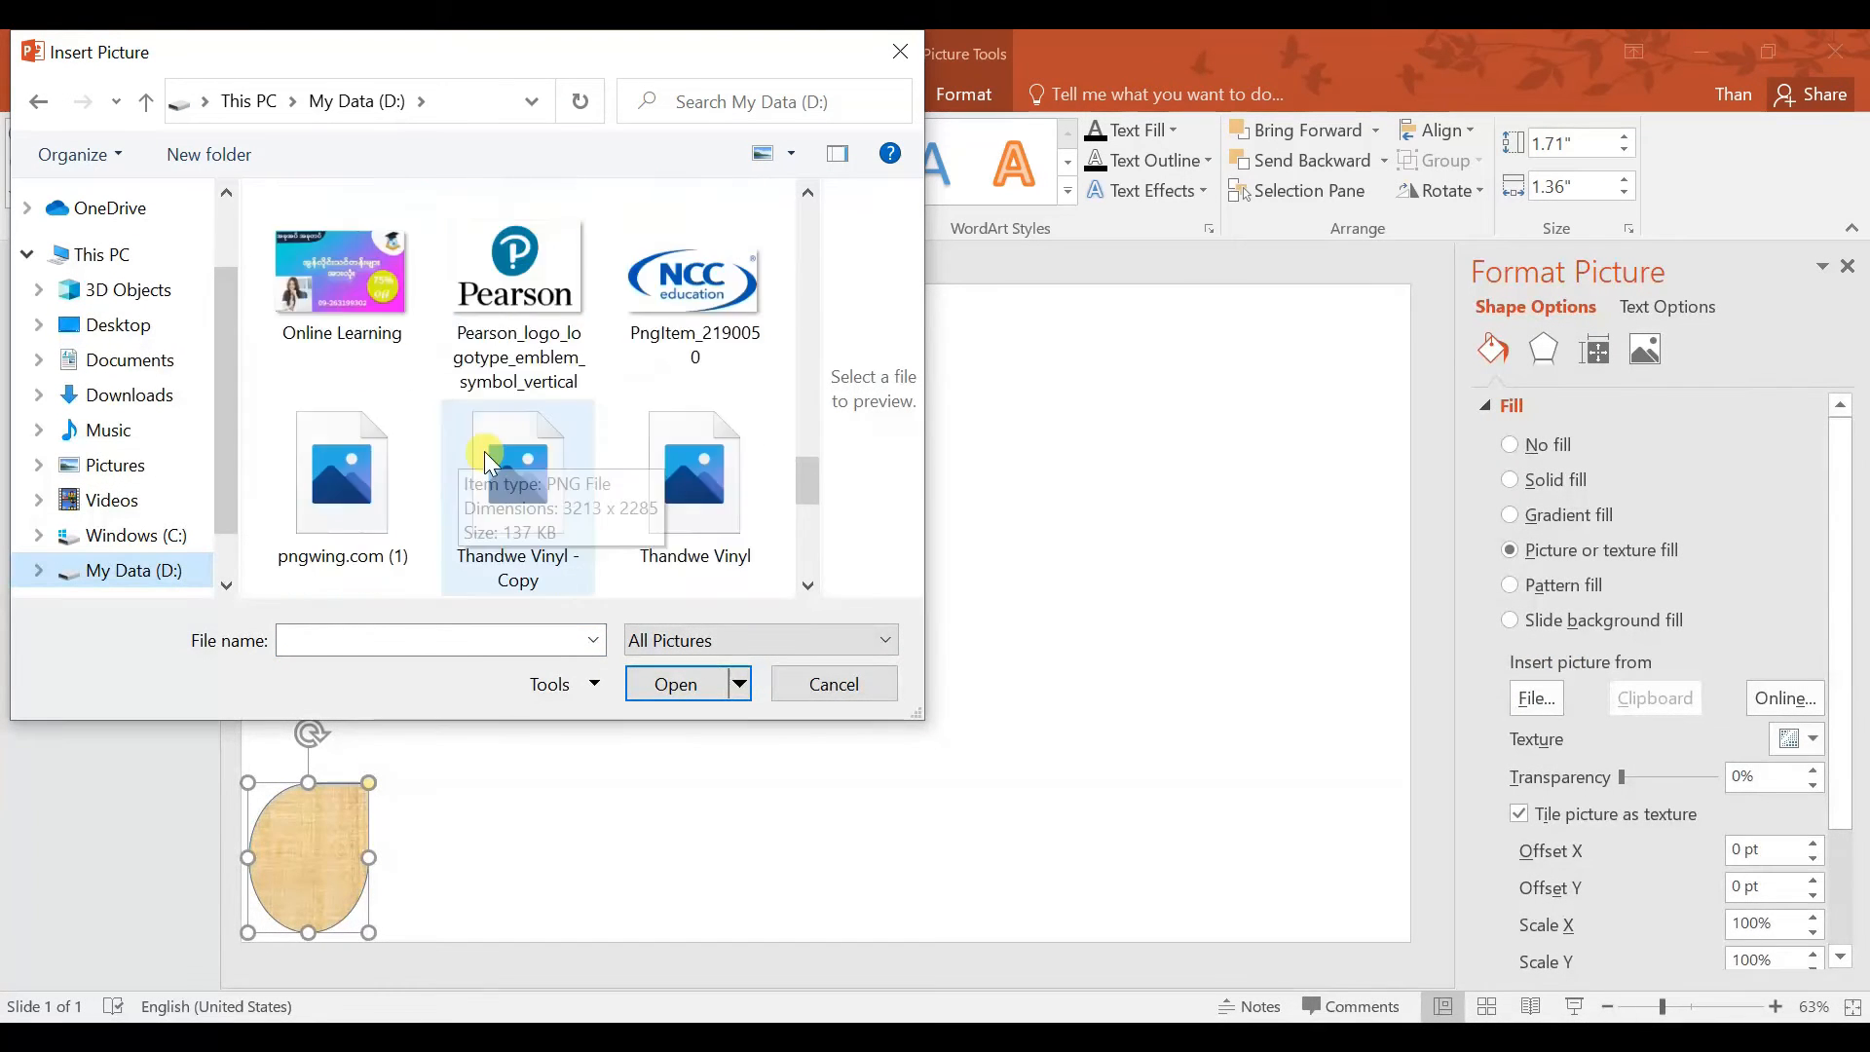
left_click(716, 370)
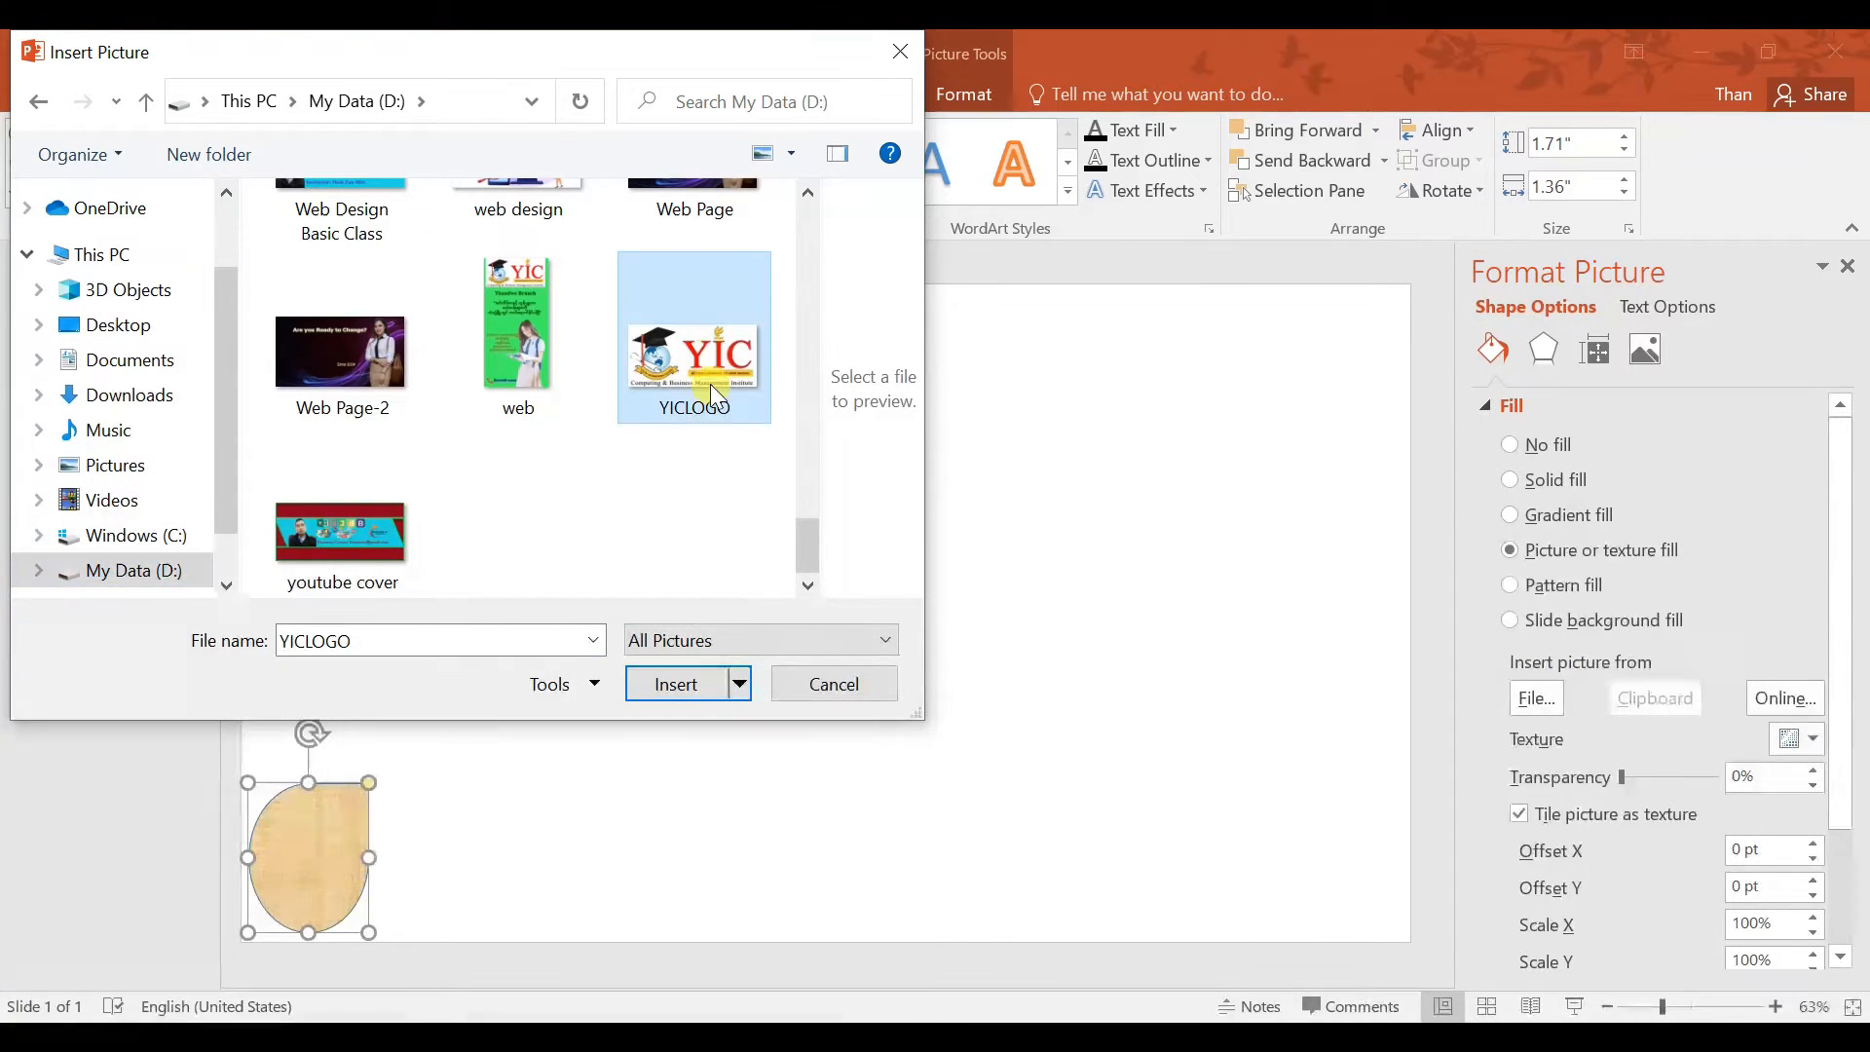
left_click(692, 682)
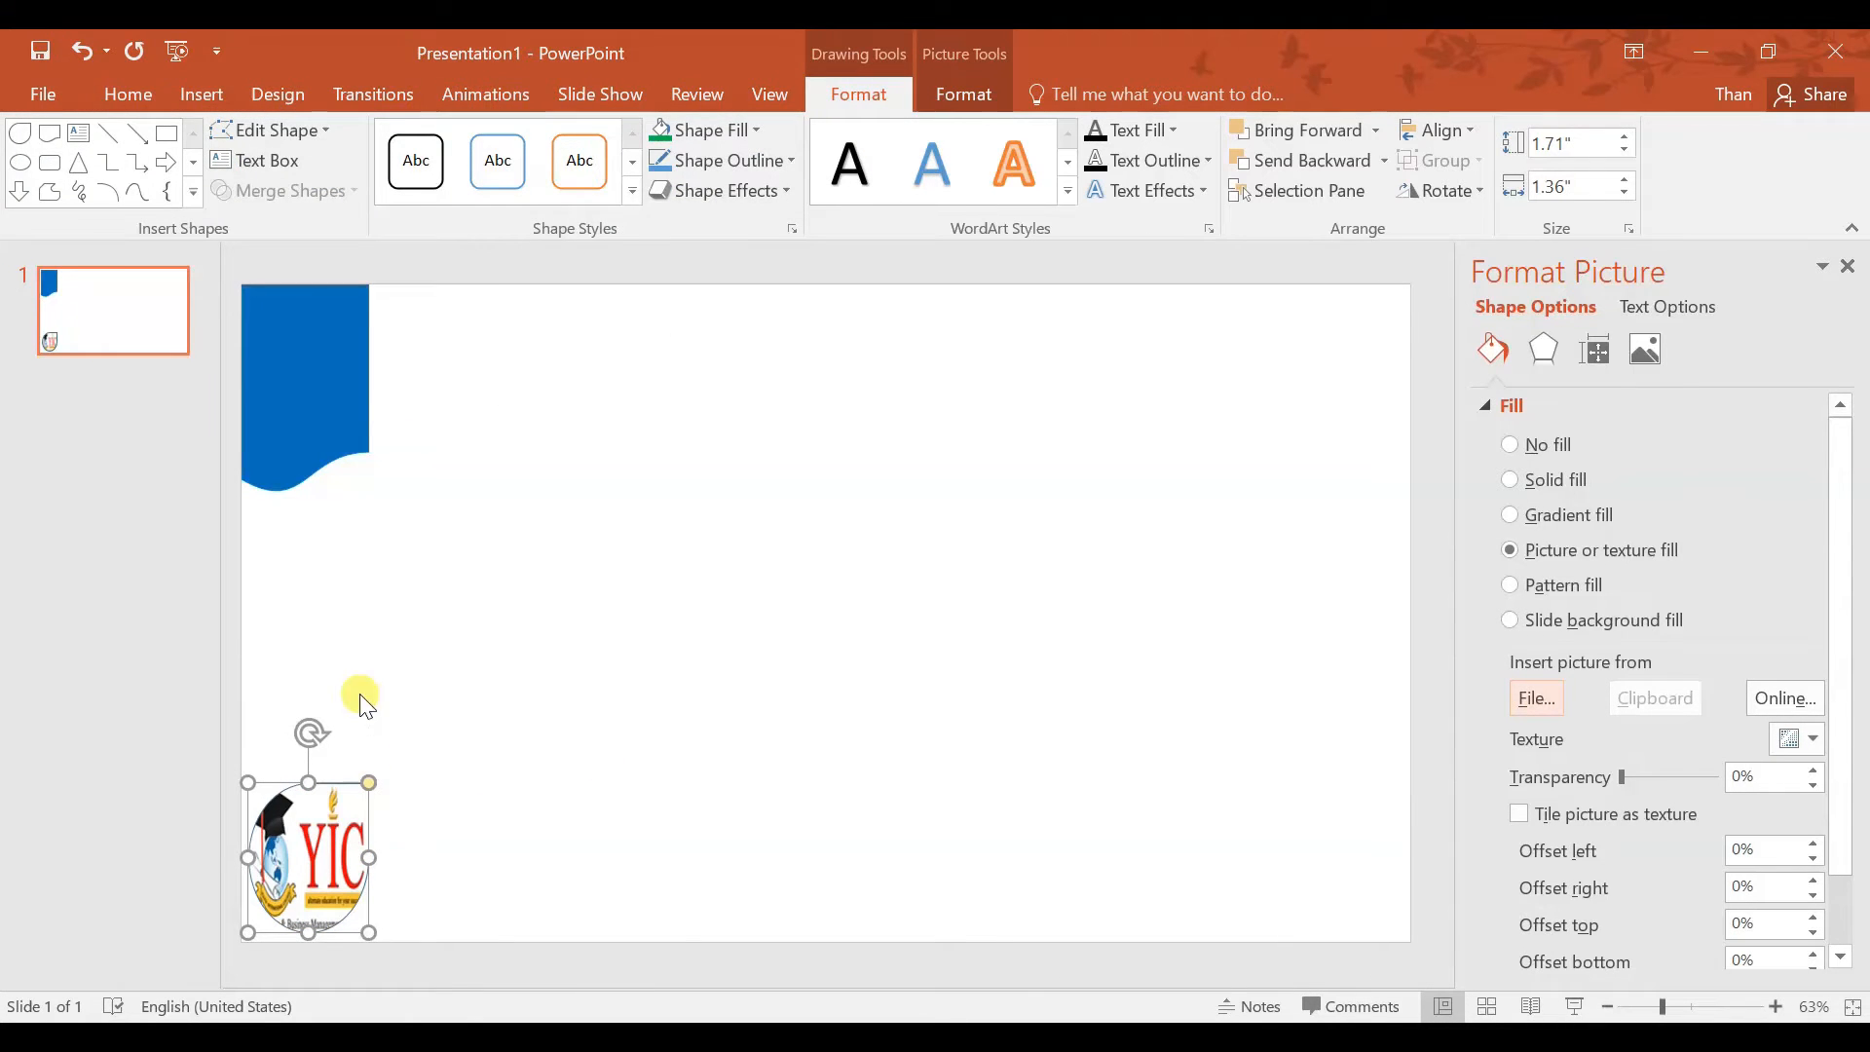
left_click(383, 642)
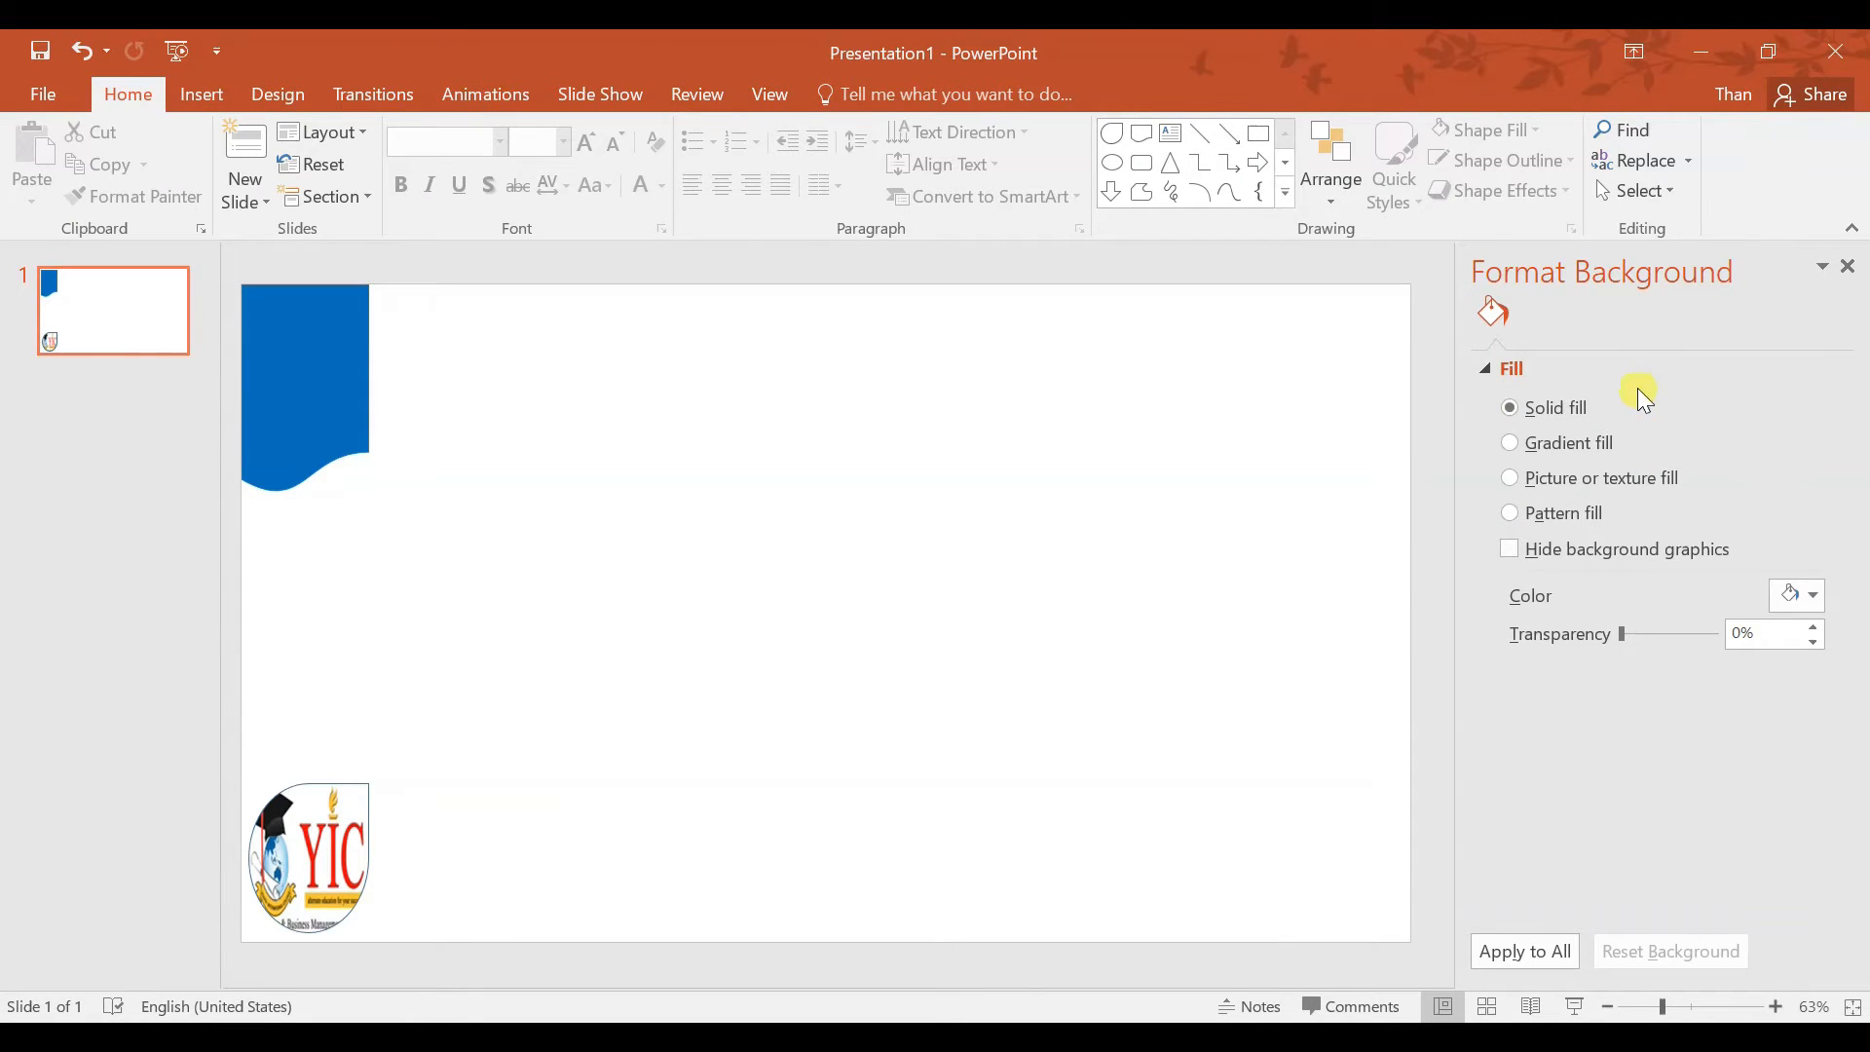
left_click(1849, 269)
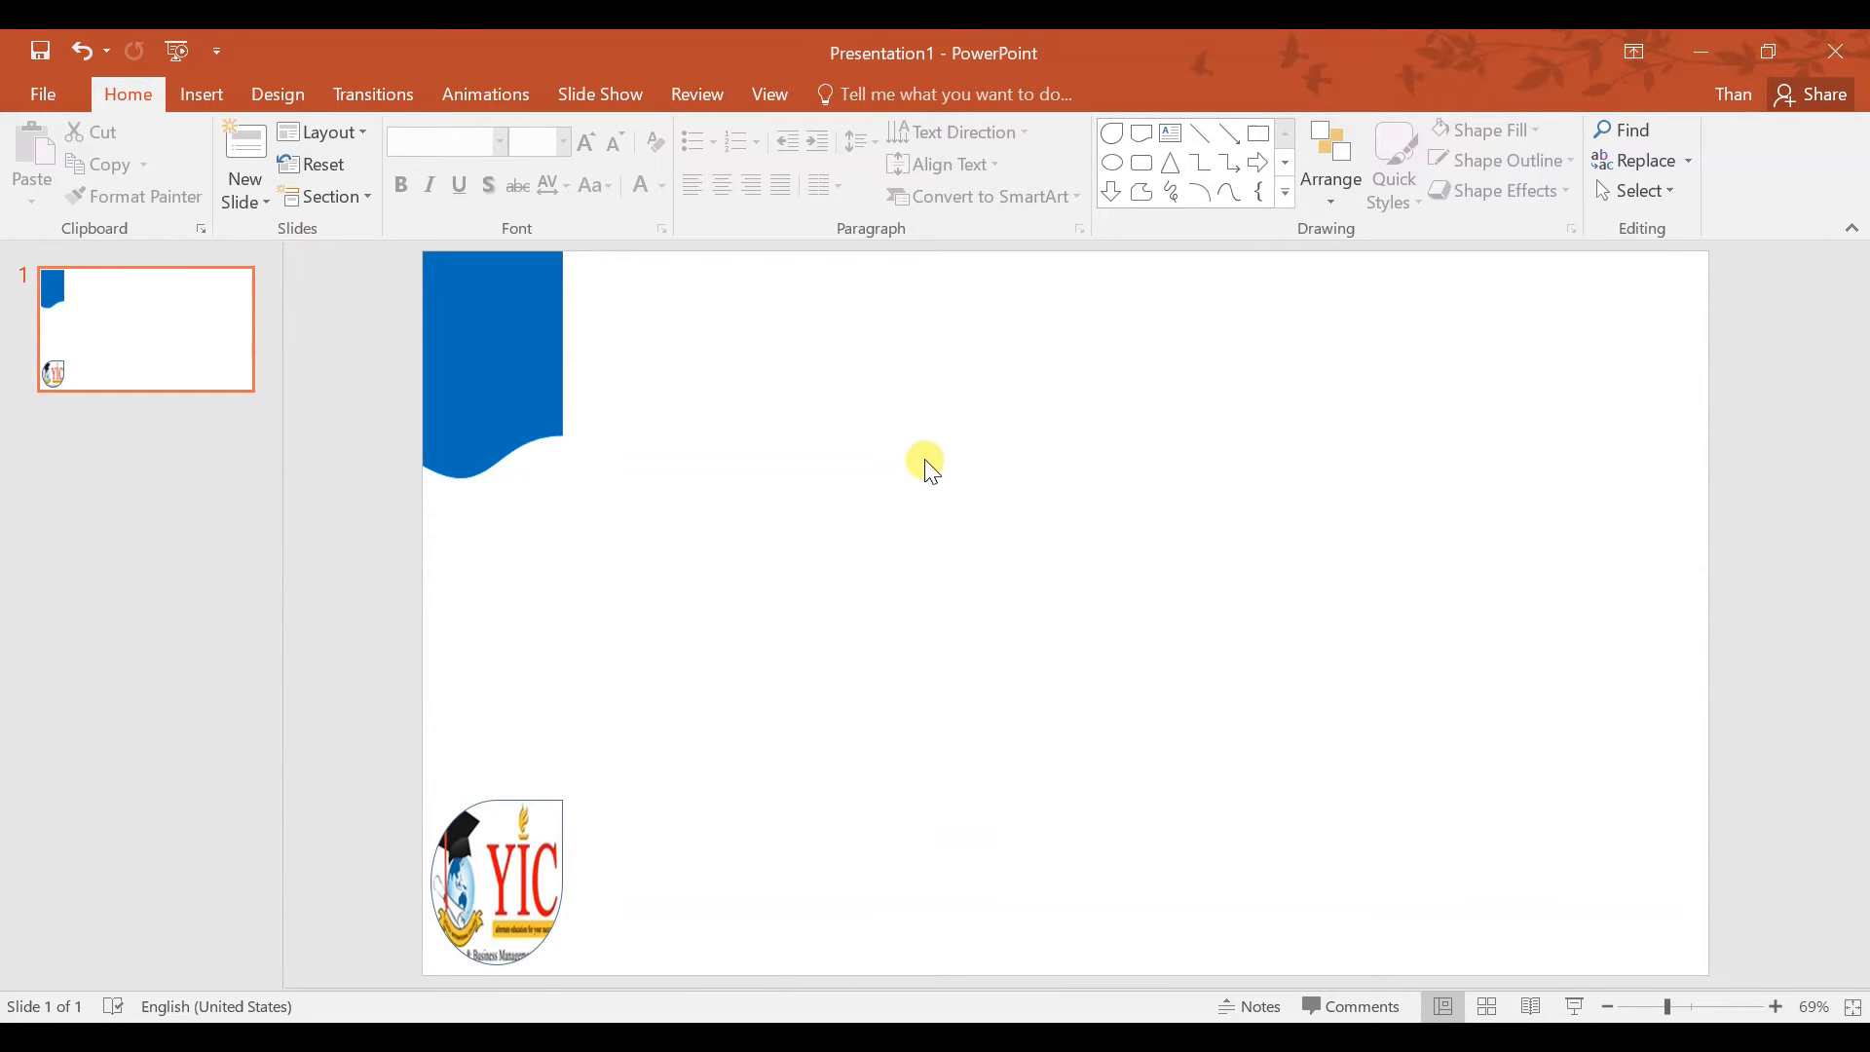
- Draw a vertical rounded rectangle about 2.67" high and 0.57" wide to the right of the blue document shape
left_click(205, 97)
left_click(458, 161)
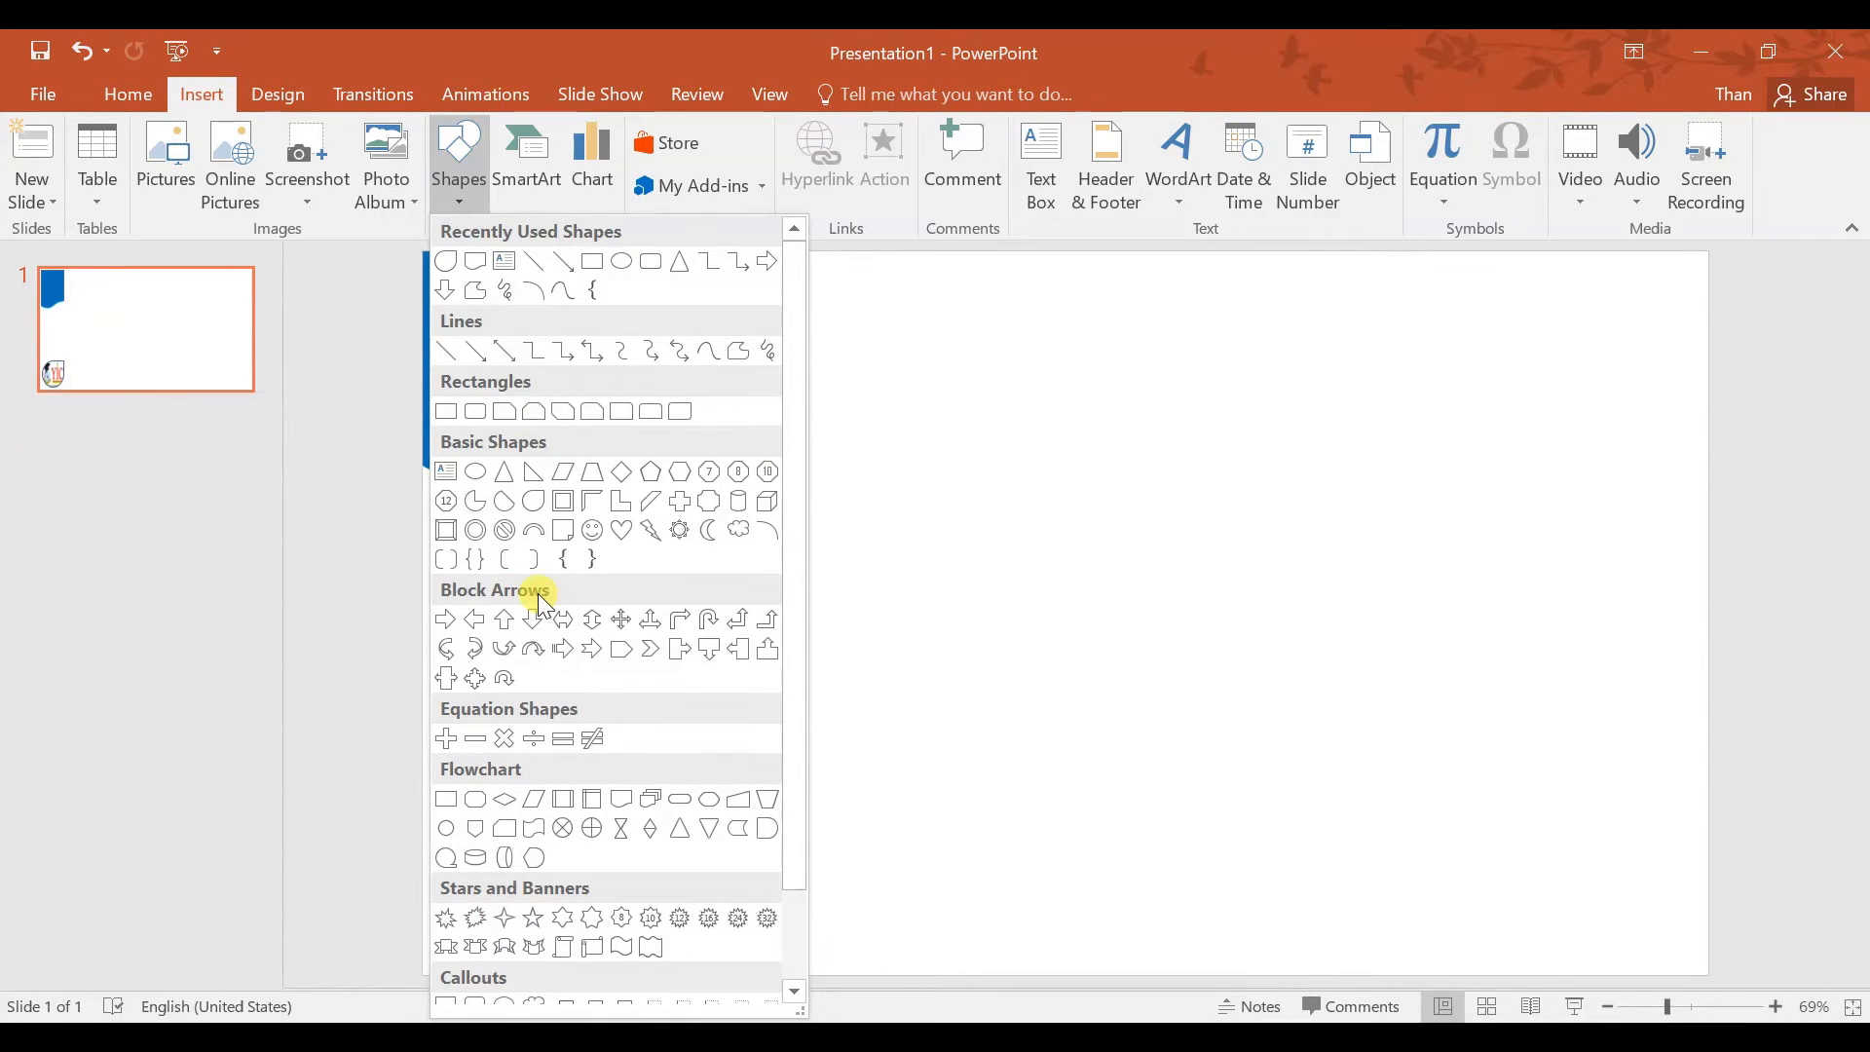
left_click(477, 411)
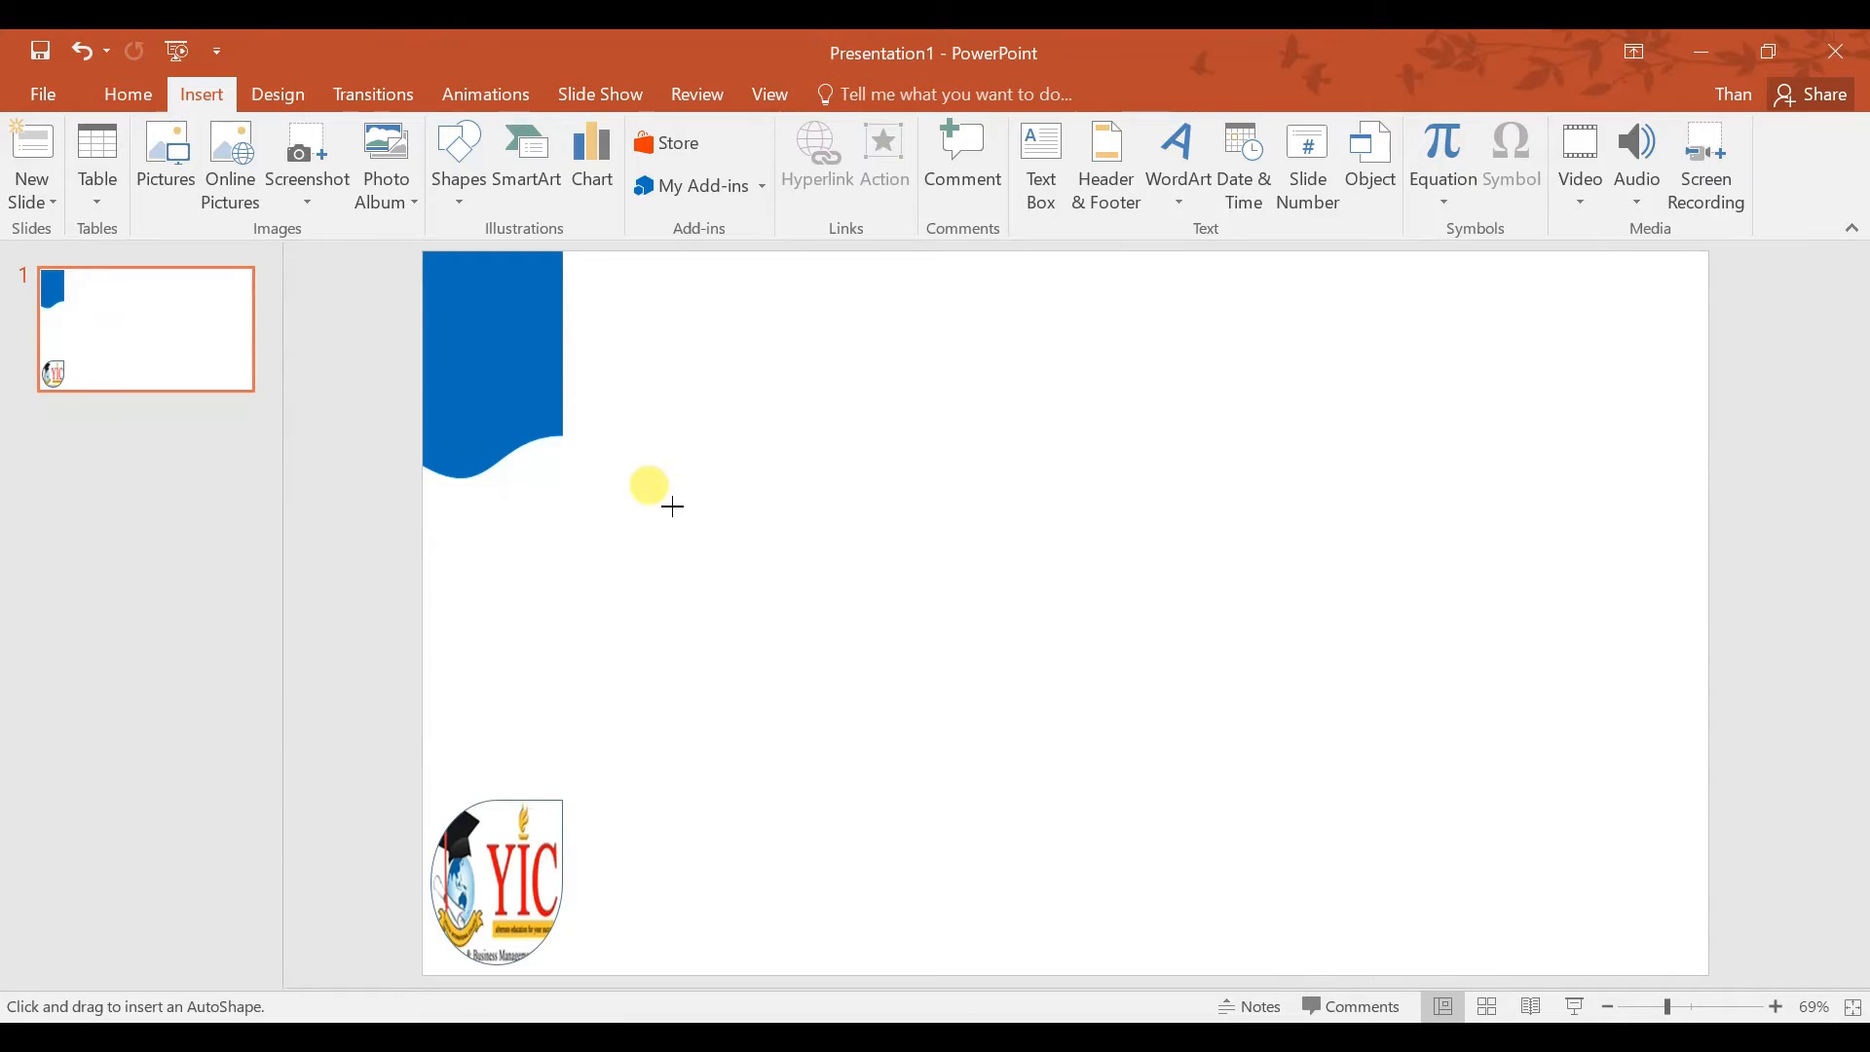
mouse_move(671, 481)
left_mouse_down()
mouse_move(740, 681)
mouse_move(724, 747)
mouse_move(710, 730)
mouse_move(725, 739)
left_mouse_up()
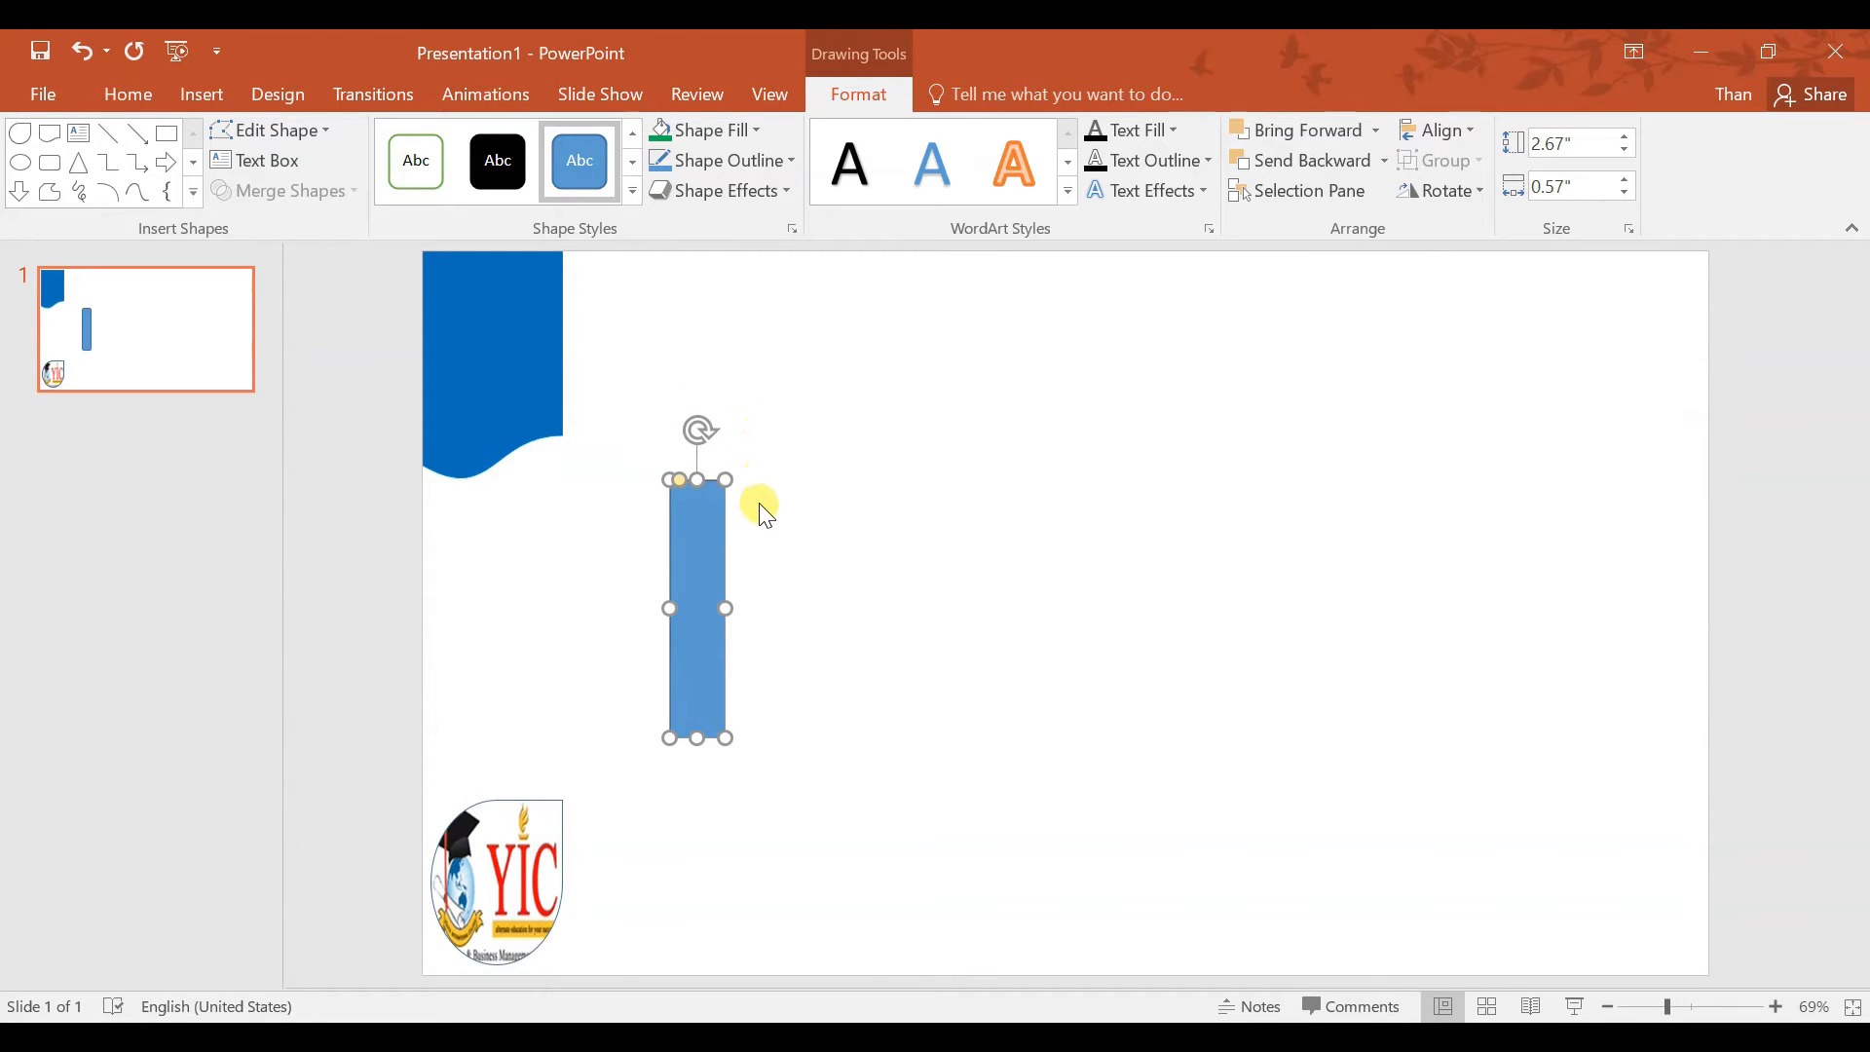
- Duplicate the rounded bar, place the copy against its right side and extend the copy's top edge upward
key("ctrl+c")
key("ctrl+v")
left_click_drag(730, 510, 747, 414)
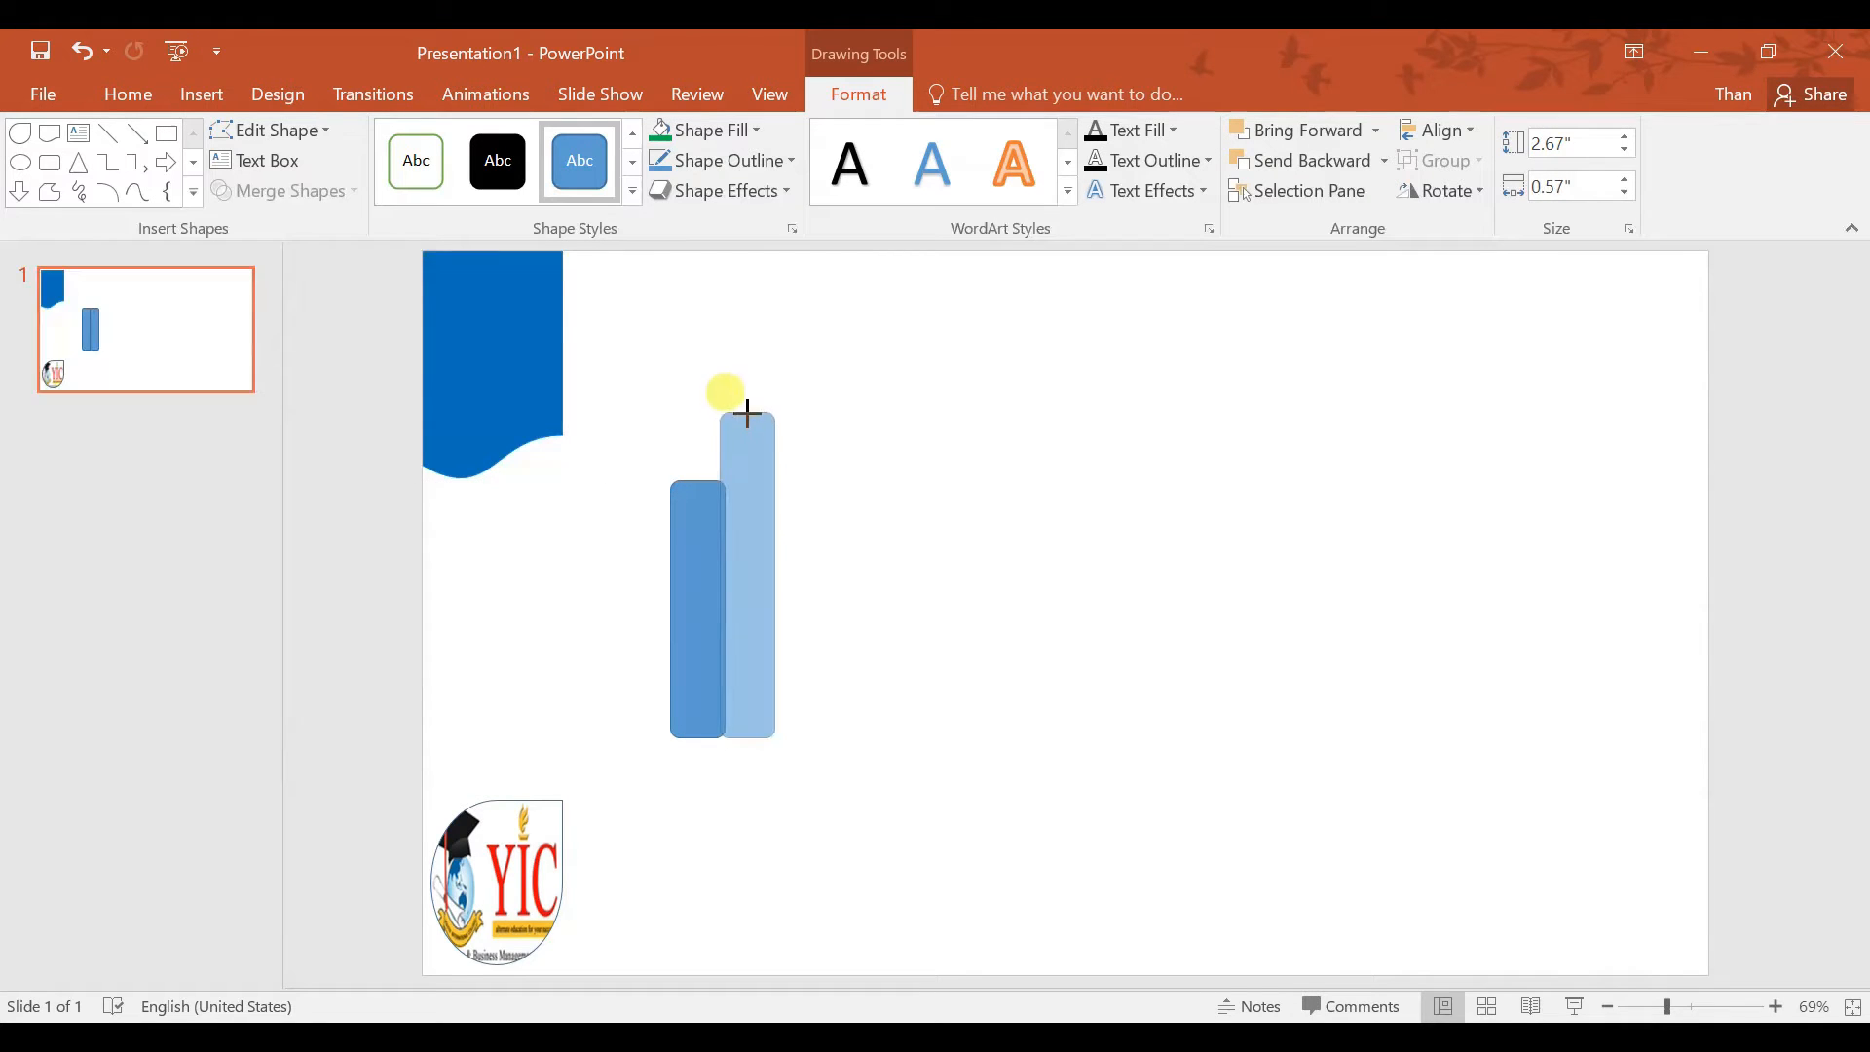